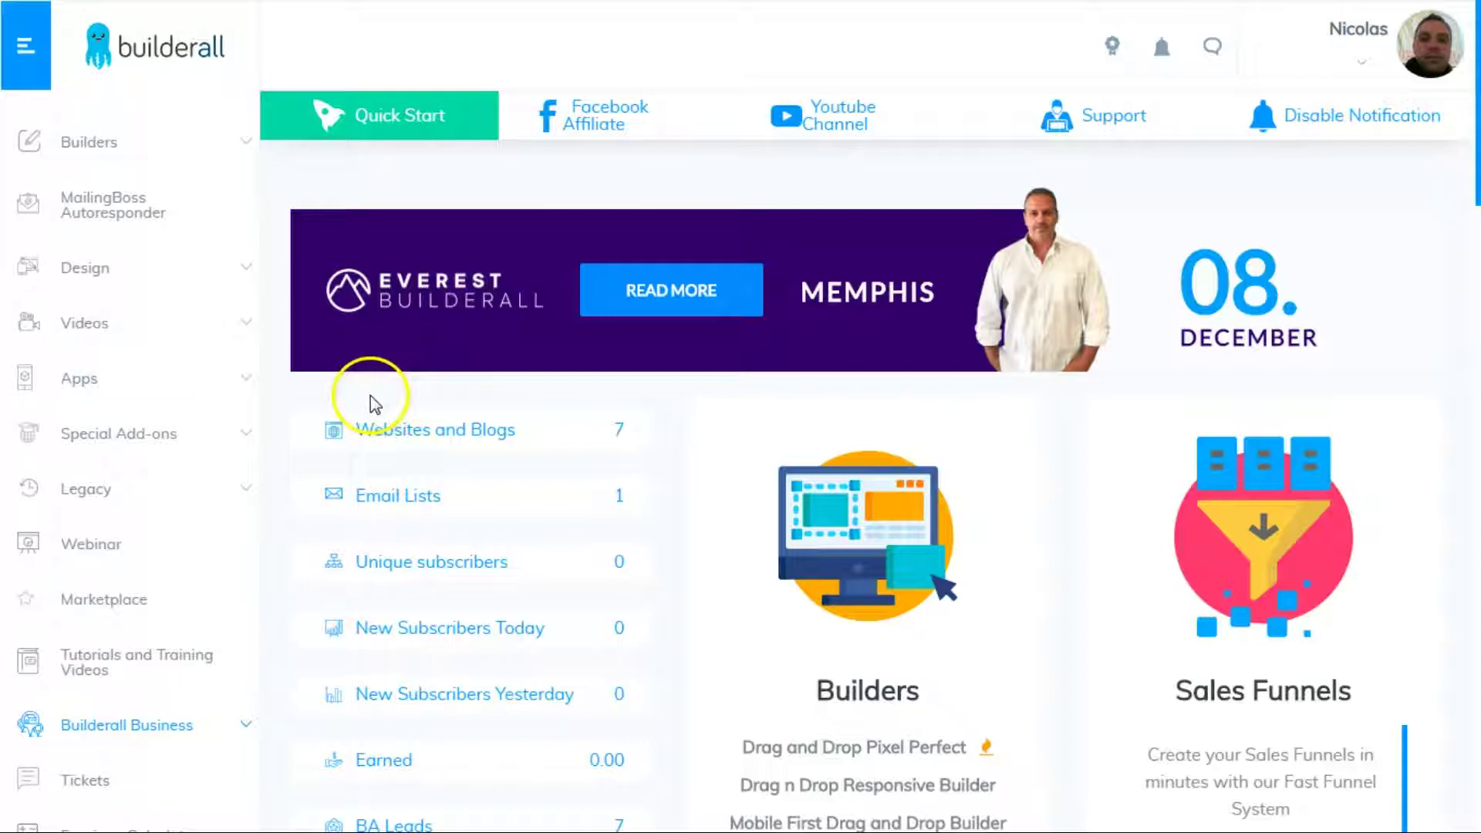
Open MailingBoss from the Builderall dashboard and go to the account profile settings.
{"action": "left_click", "coordinate": [115, 217]}
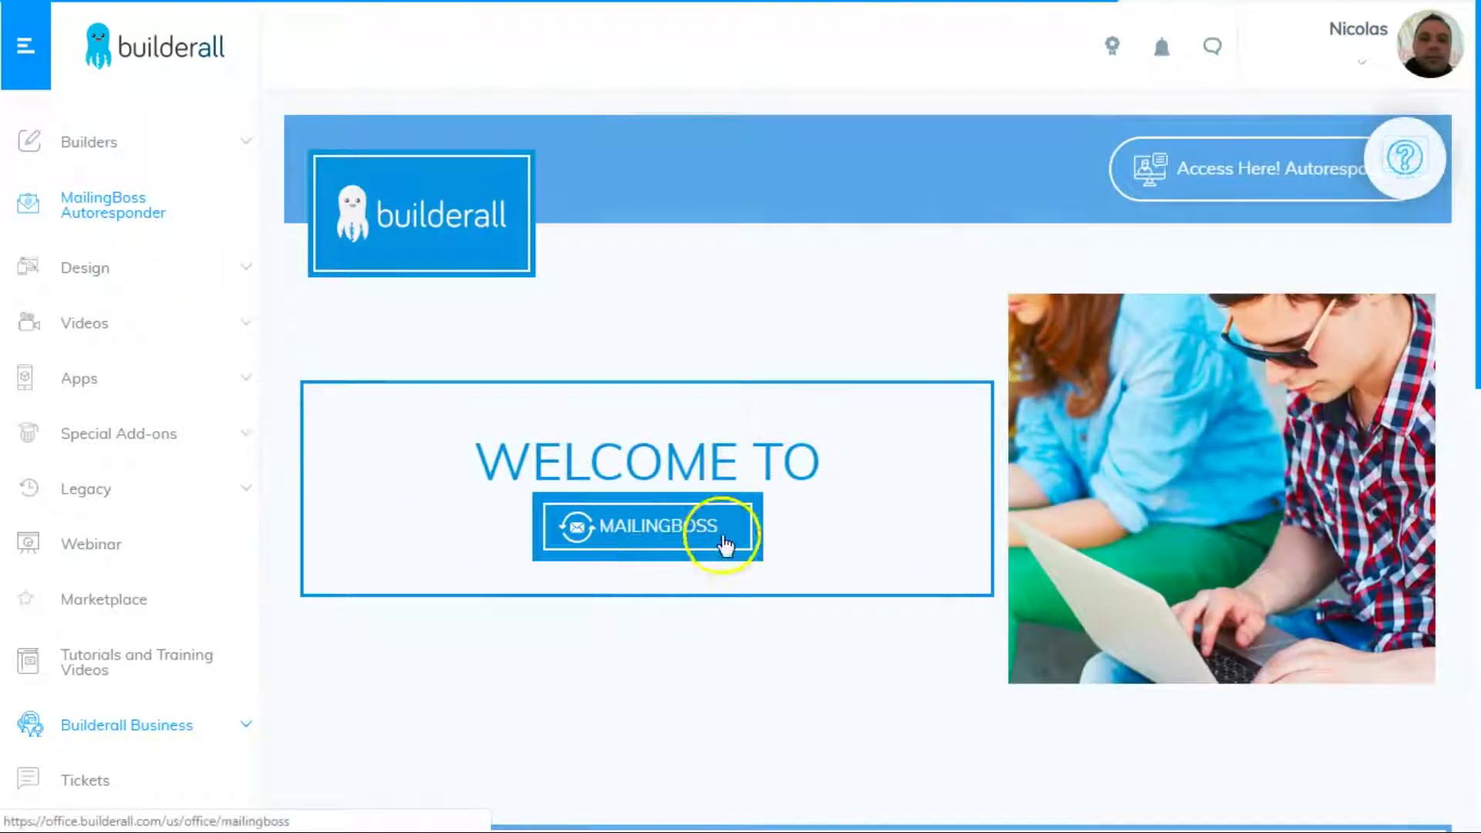
{"action": "left_click", "coordinate": [675, 543]}
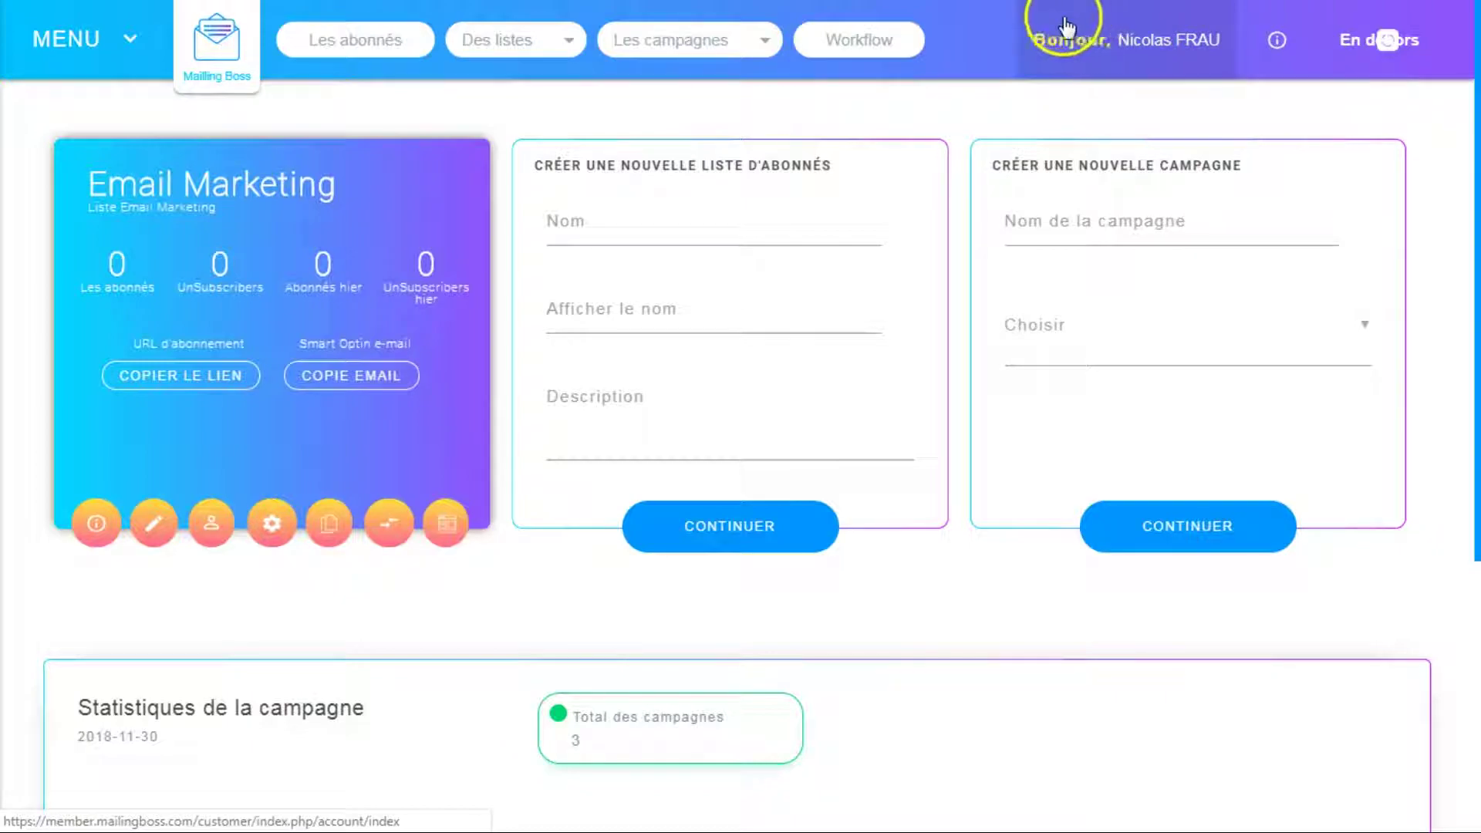
{"action": "left_click", "coordinate": [1180, 37]}
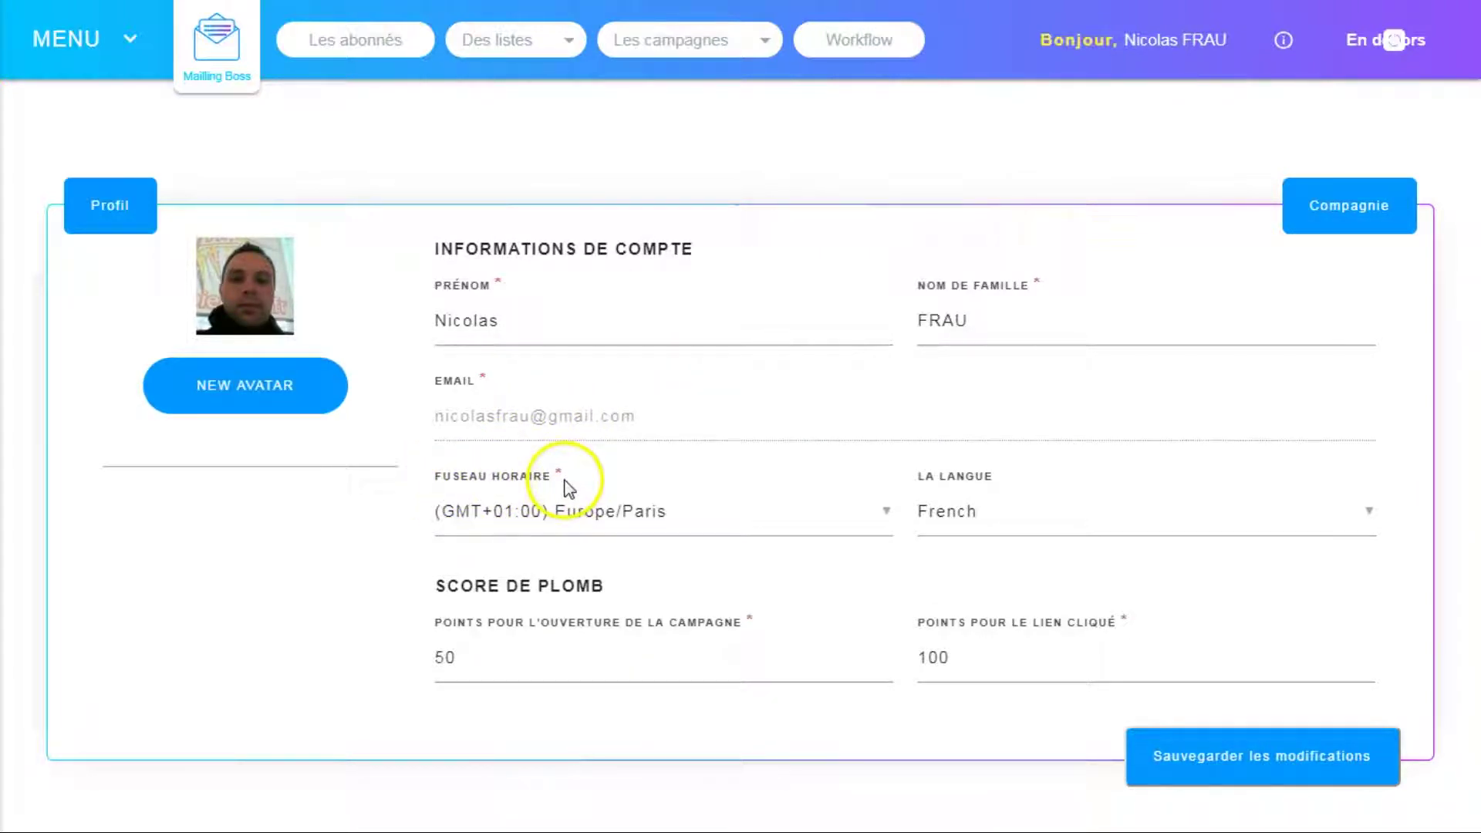
Set the account language to French and save the profile changes.
{"action": "left_click", "coordinate": [1360, 514]}
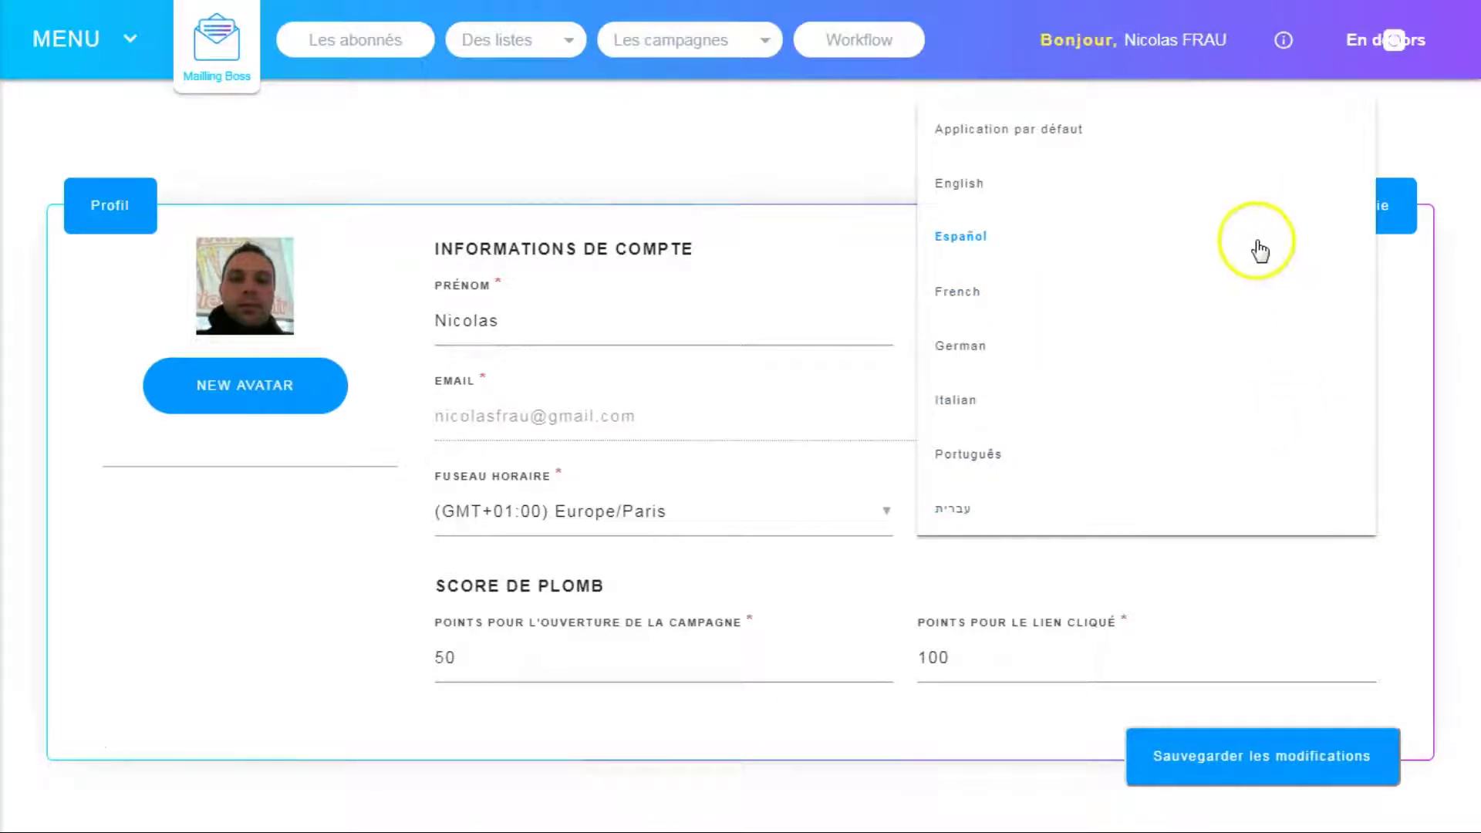
{"action": "left_click", "coordinate": [968, 290]}
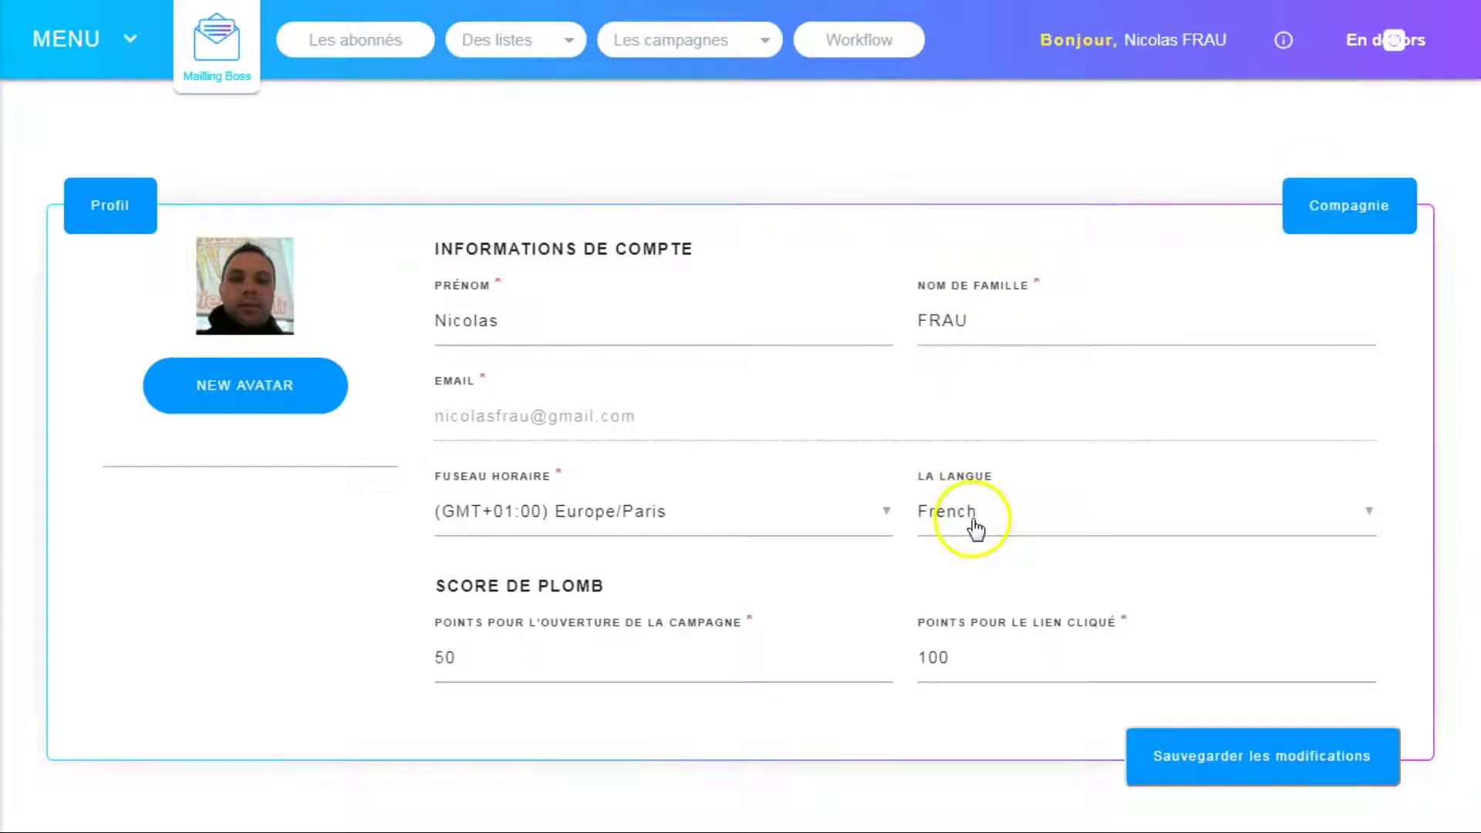
{"action": "left_click", "coordinate": [1310, 756]}
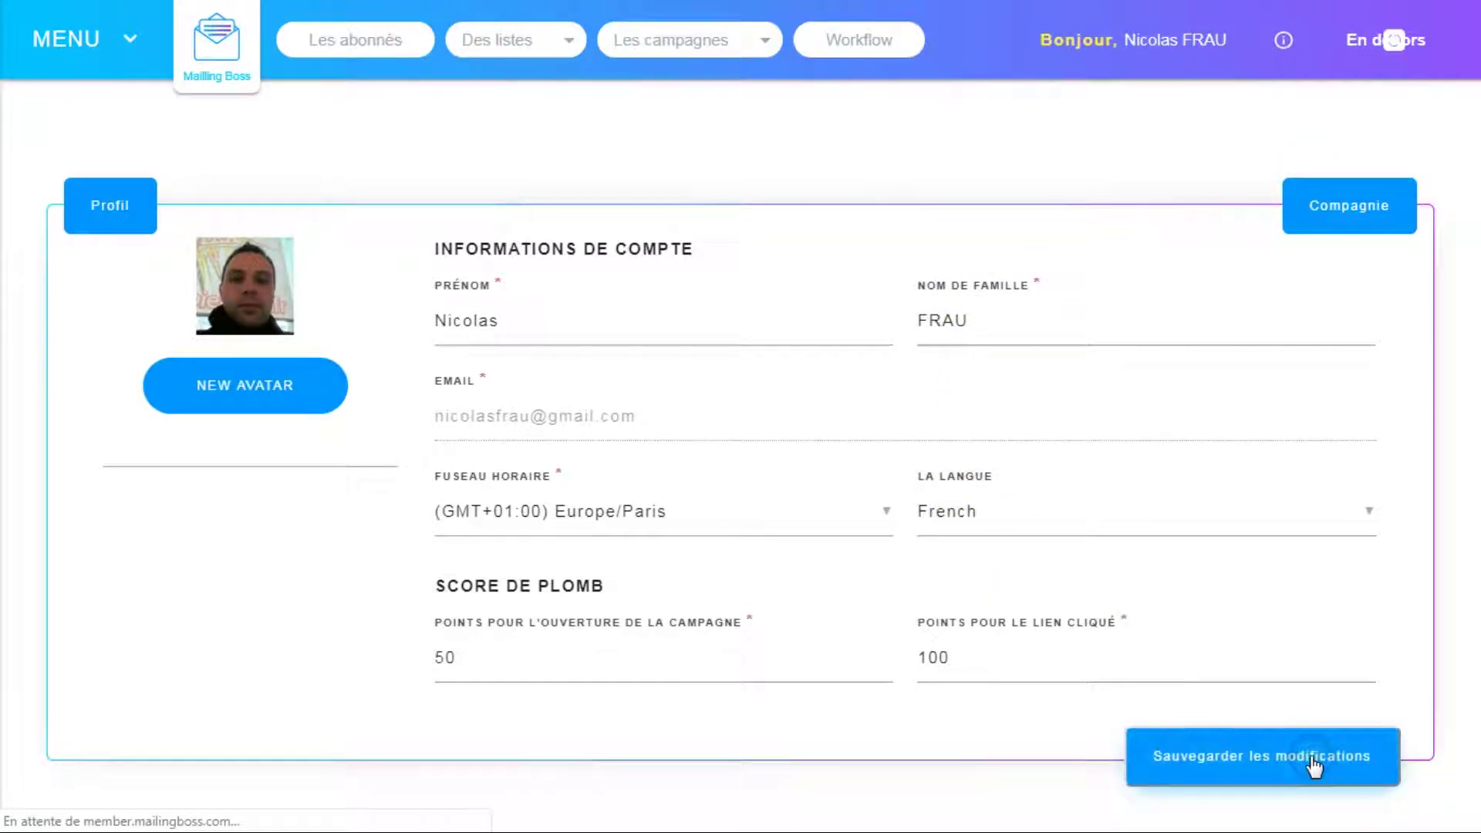
{"action": "left_click", "coordinate": [1369, 737]}
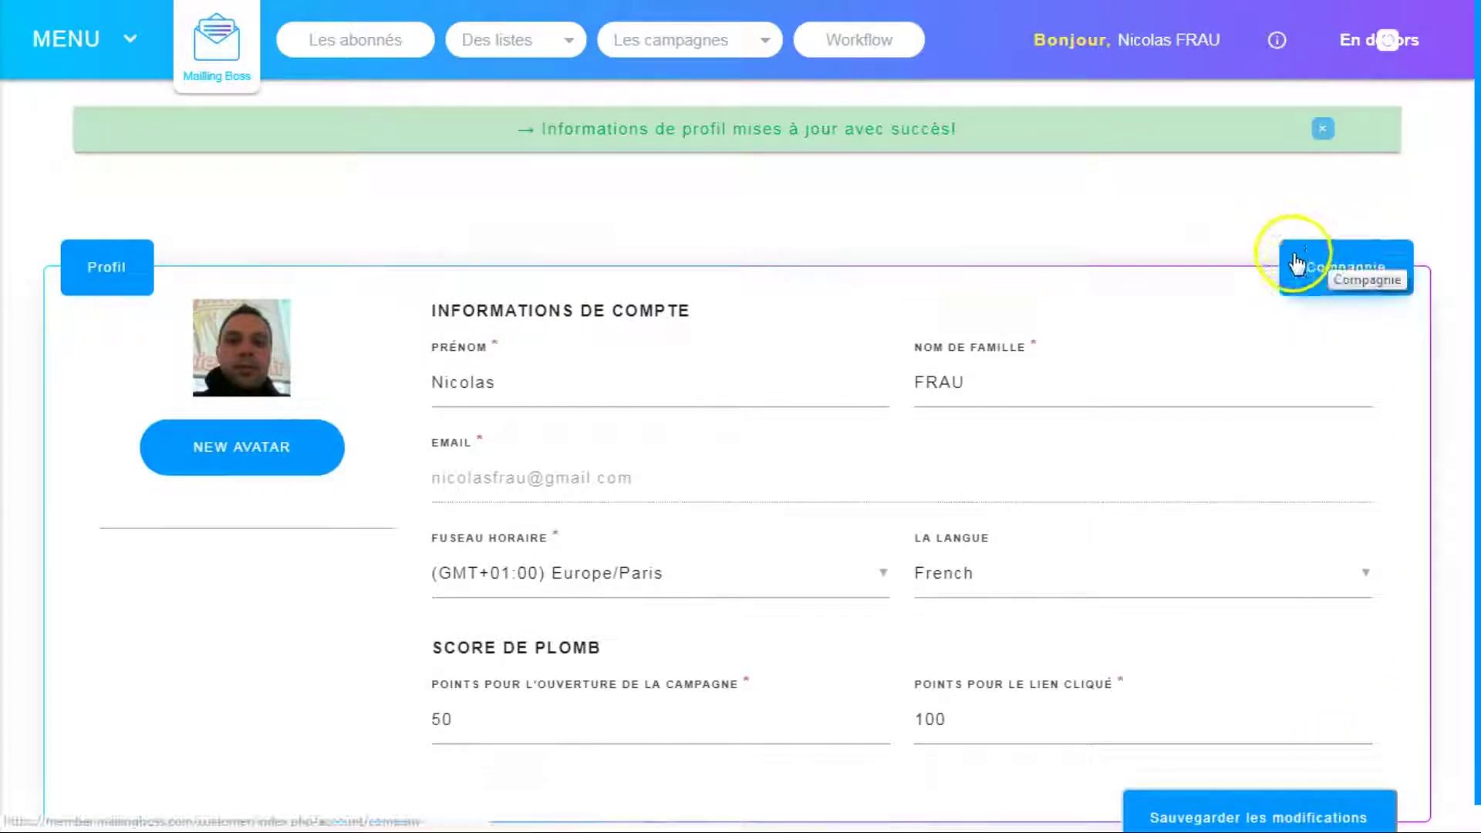
Open the company information, save it, and return to the MailingBoss dashboard.
{"action": "left_click", "coordinate": [1355, 271]}
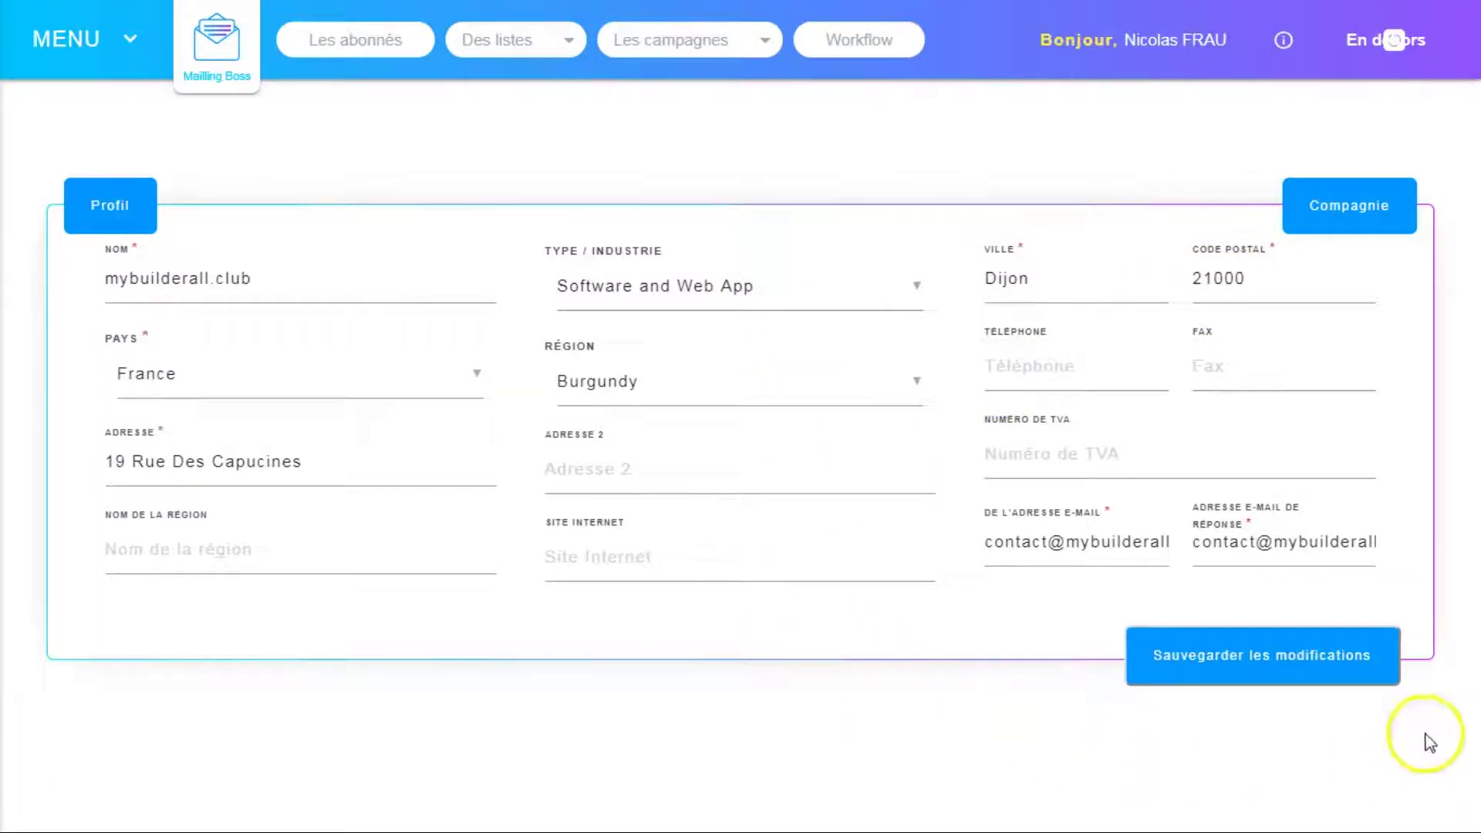
{"action": "left_click", "coordinate": [1318, 678]}
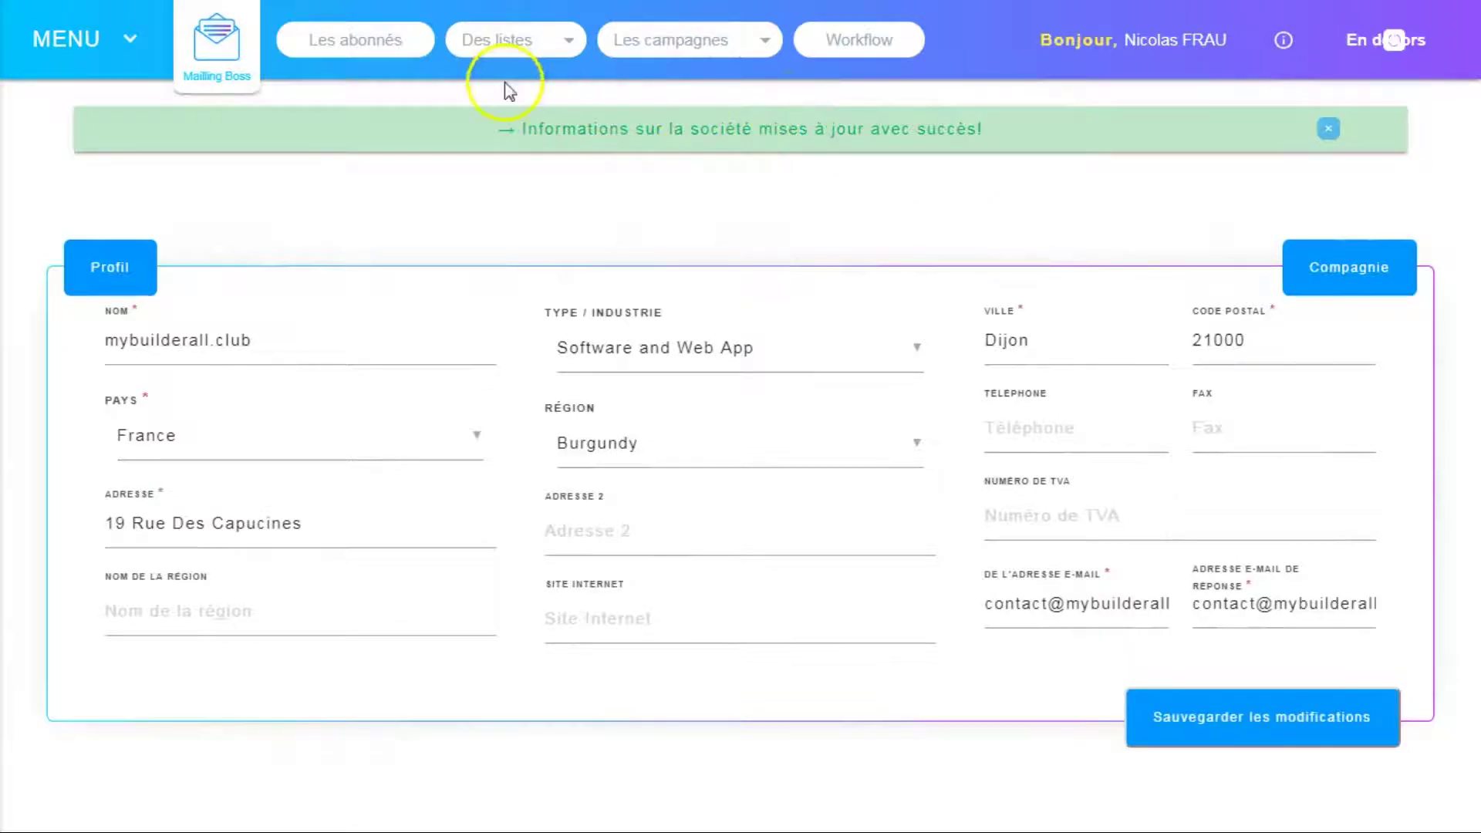
{"action": "left_click", "coordinate": [216, 51]}
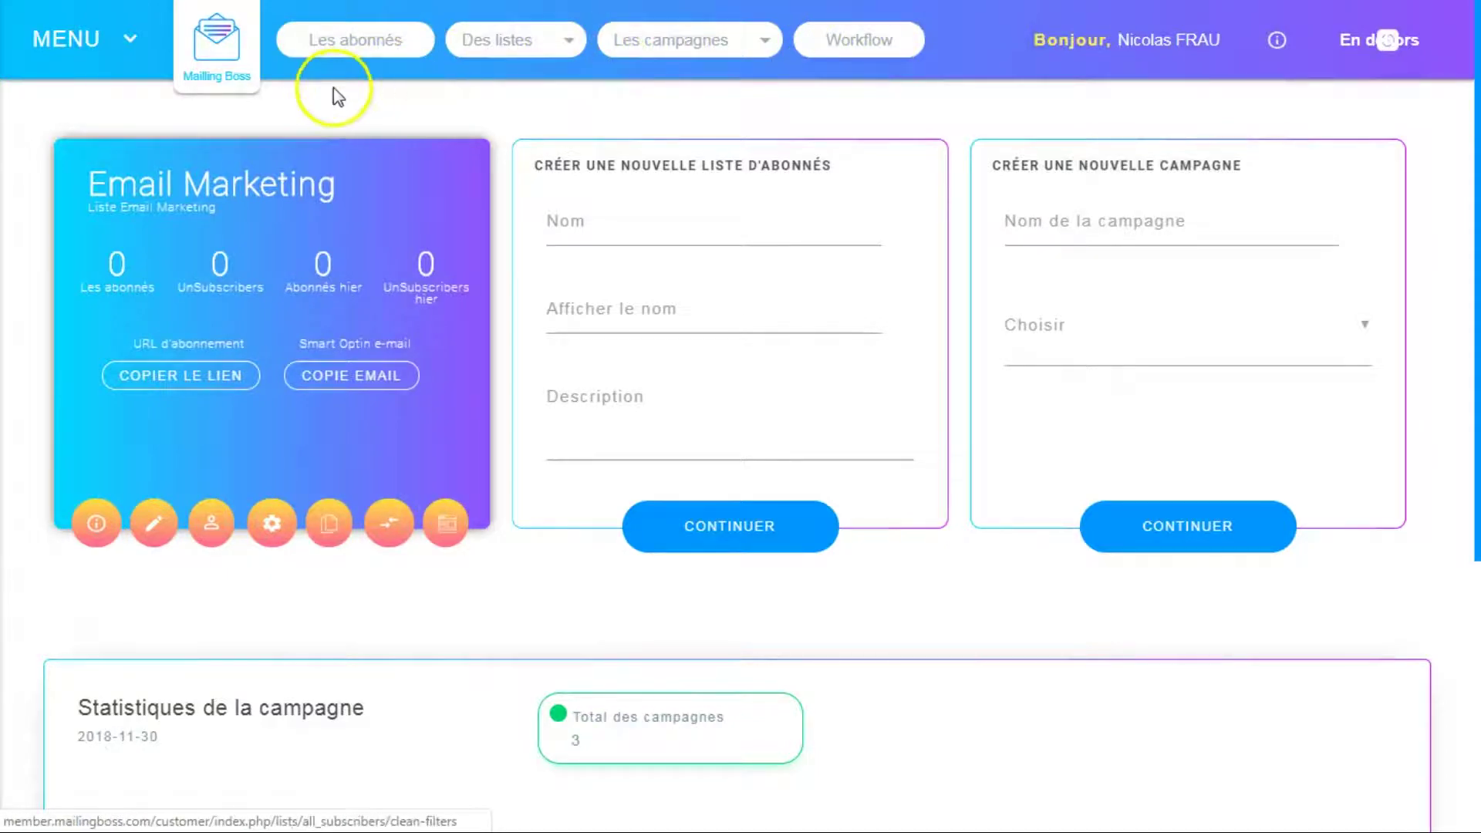
View the subscribers of all lists, then open the overview of mailing lists.
{"action": "left_click", "coordinate": [371, 40]}
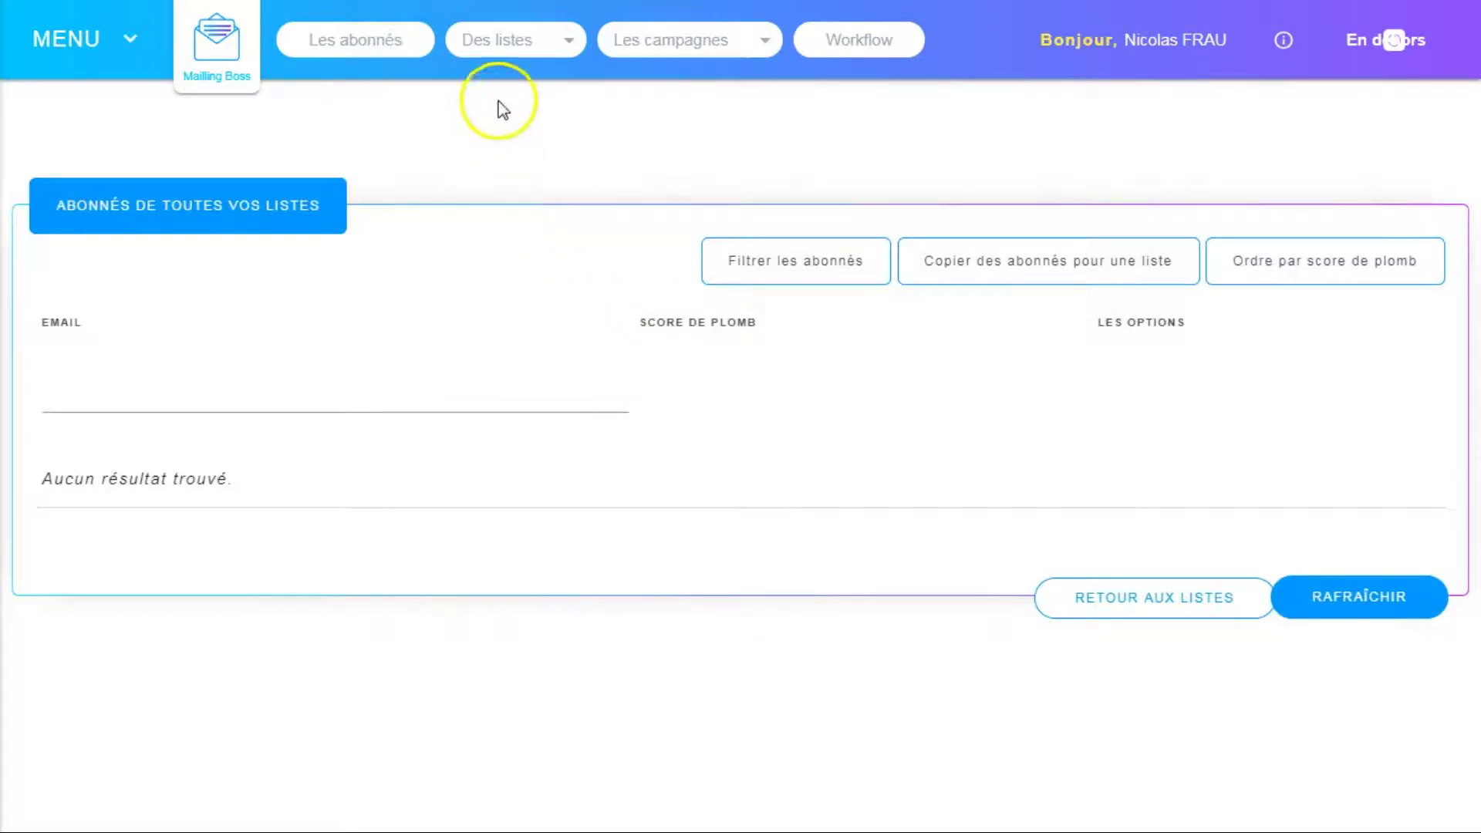
{"action": "left_click", "coordinate": [539, 42]}
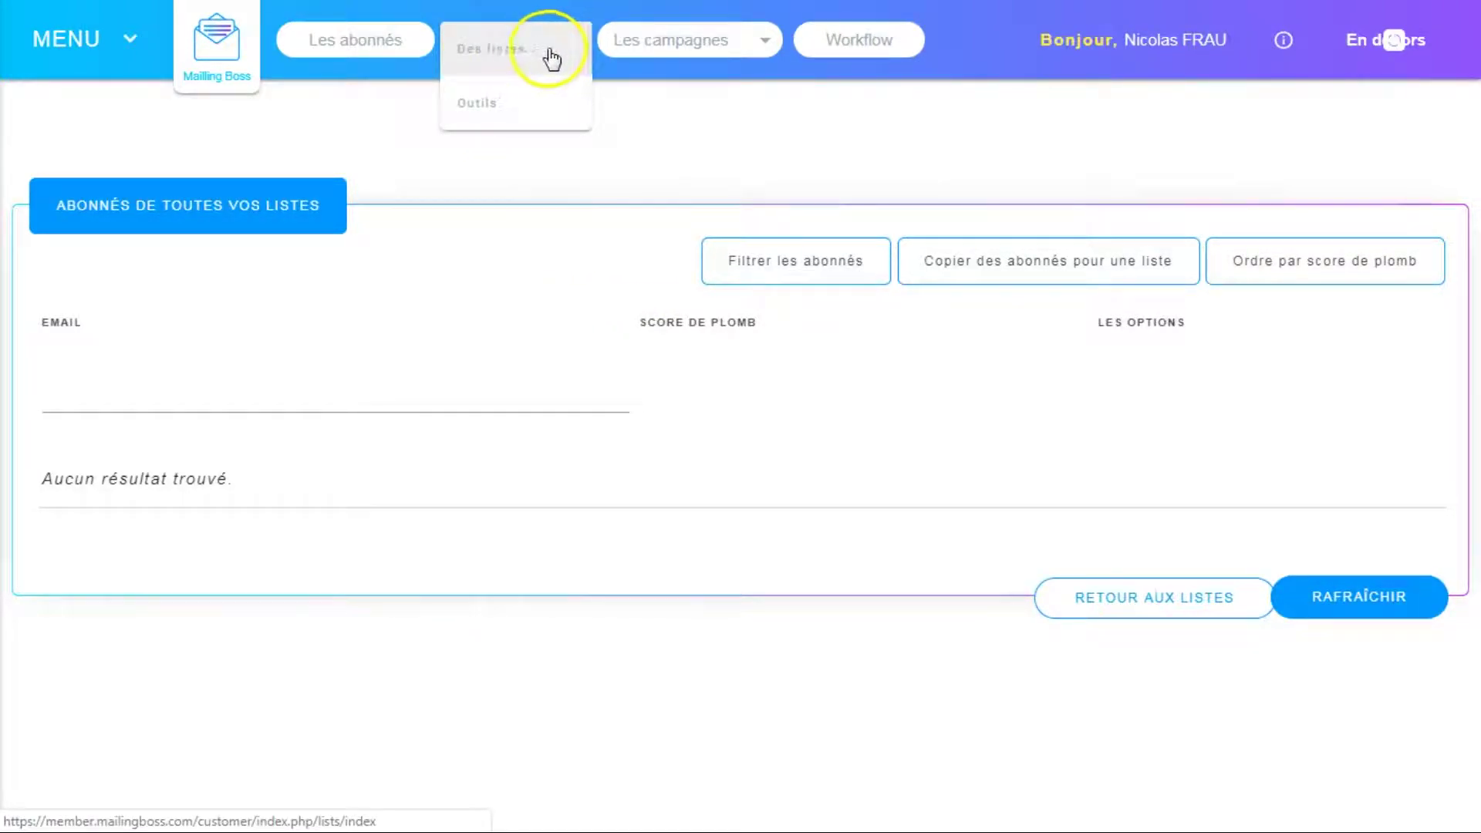
{"action": "left_click", "coordinate": [519, 49]}
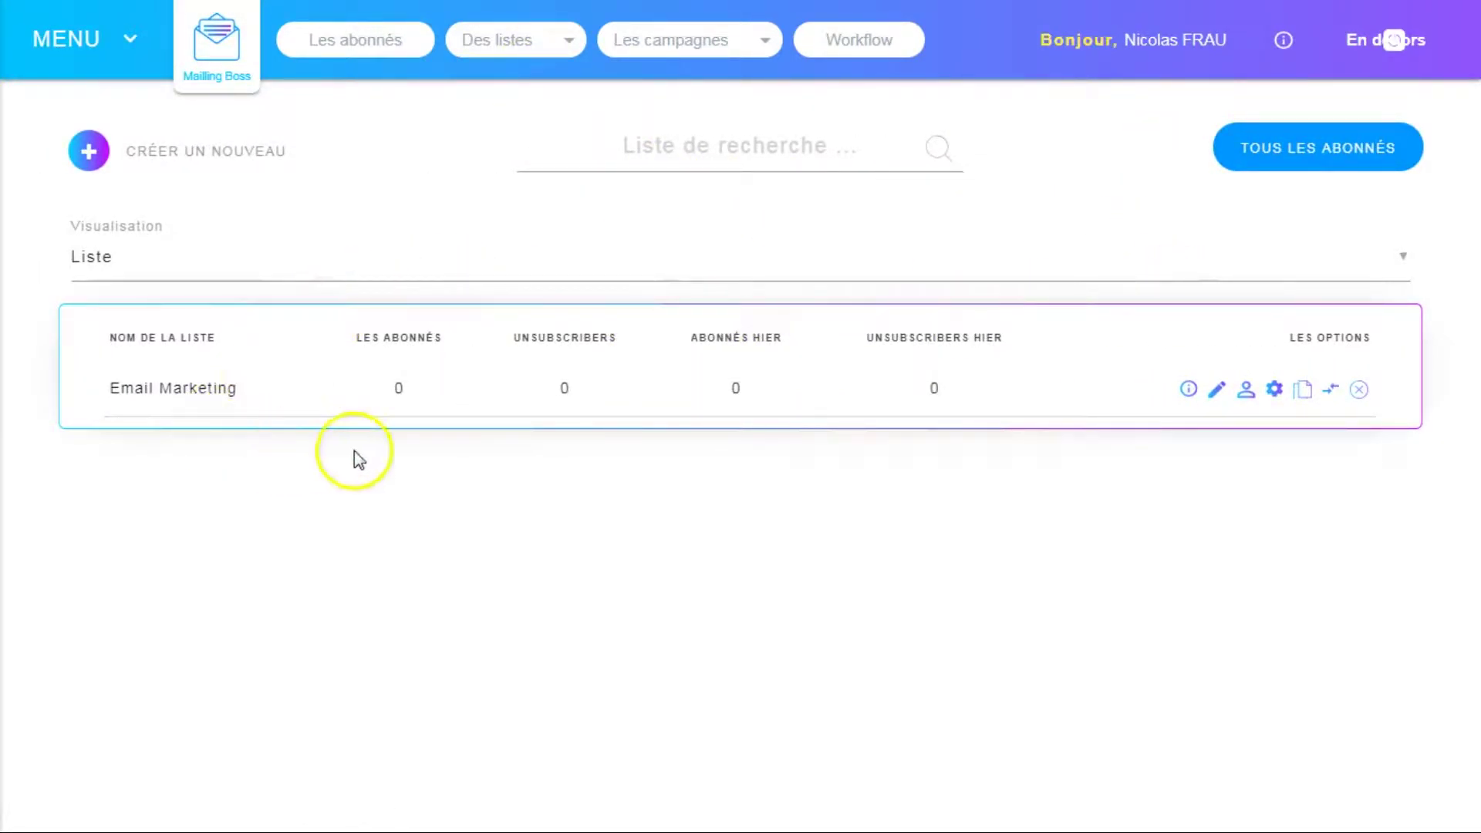
Switch the mailing list display to la grille, then back to Liste.
{"action": "left_click", "coordinate": [219, 262]}
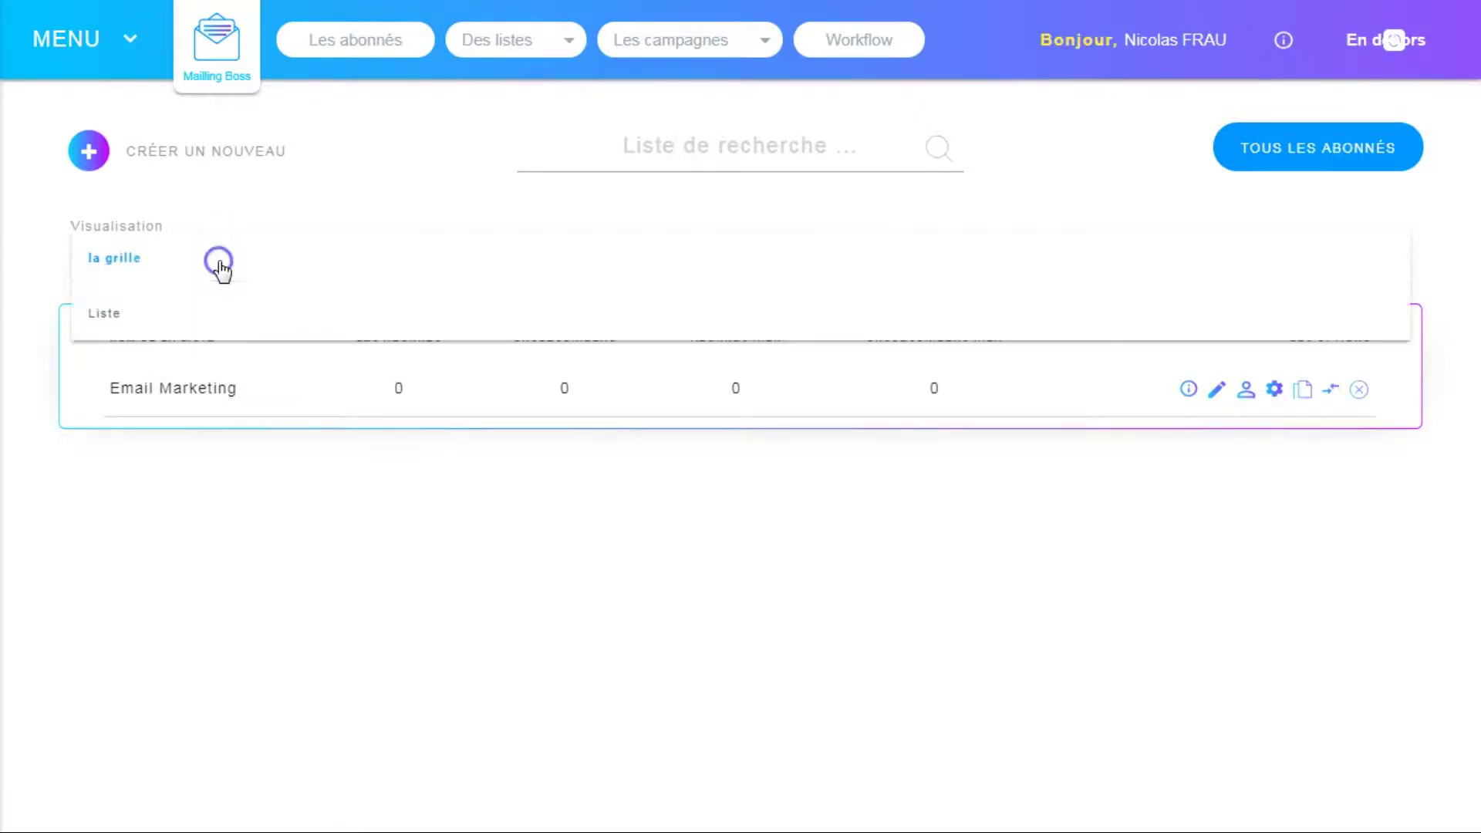
{"action": "left_click", "coordinate": [202, 264]}
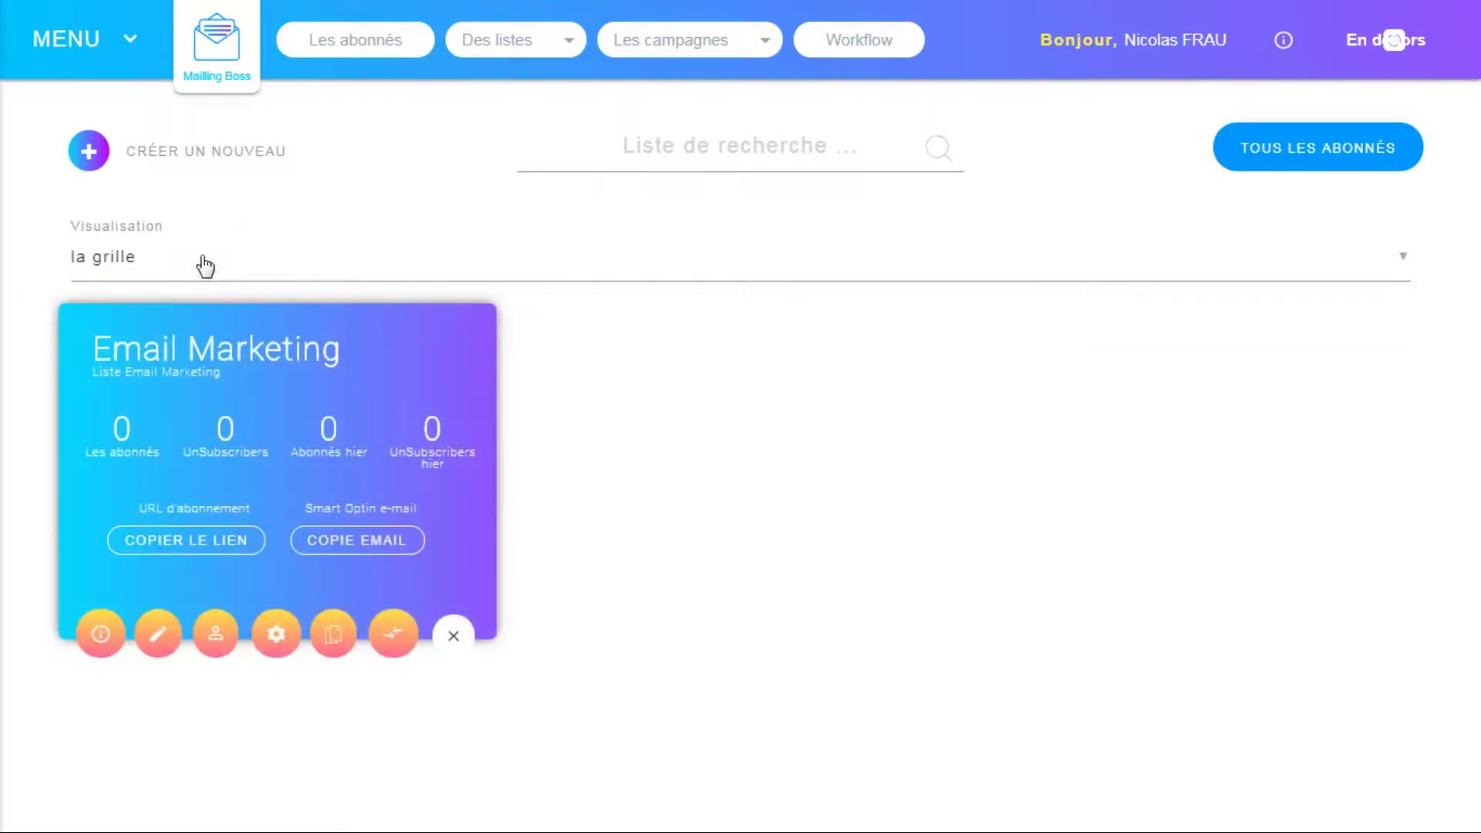
{"action": "left_click", "coordinate": [412, 265]}
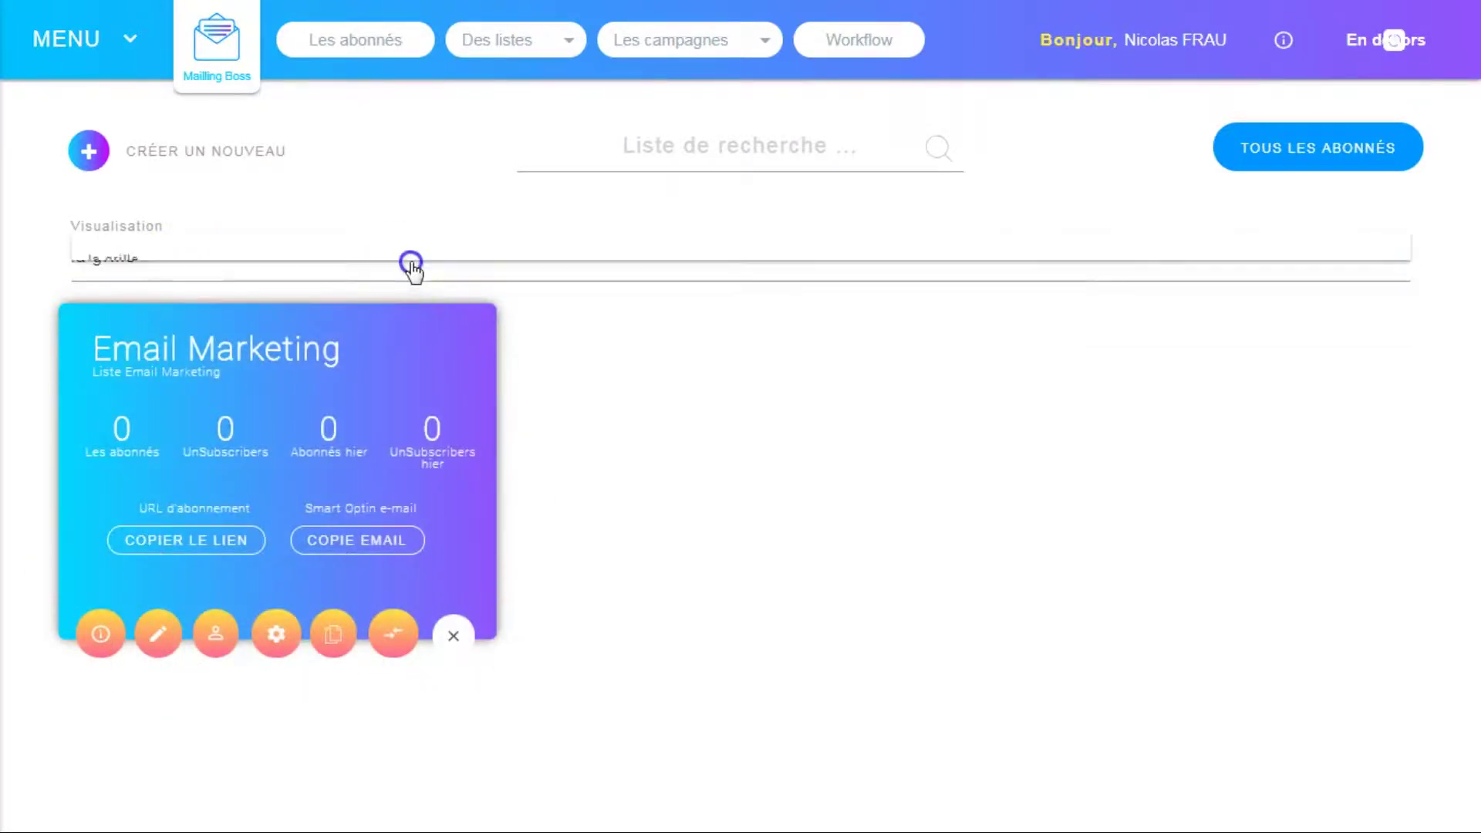
{"action": "left_click", "coordinate": [369, 320]}
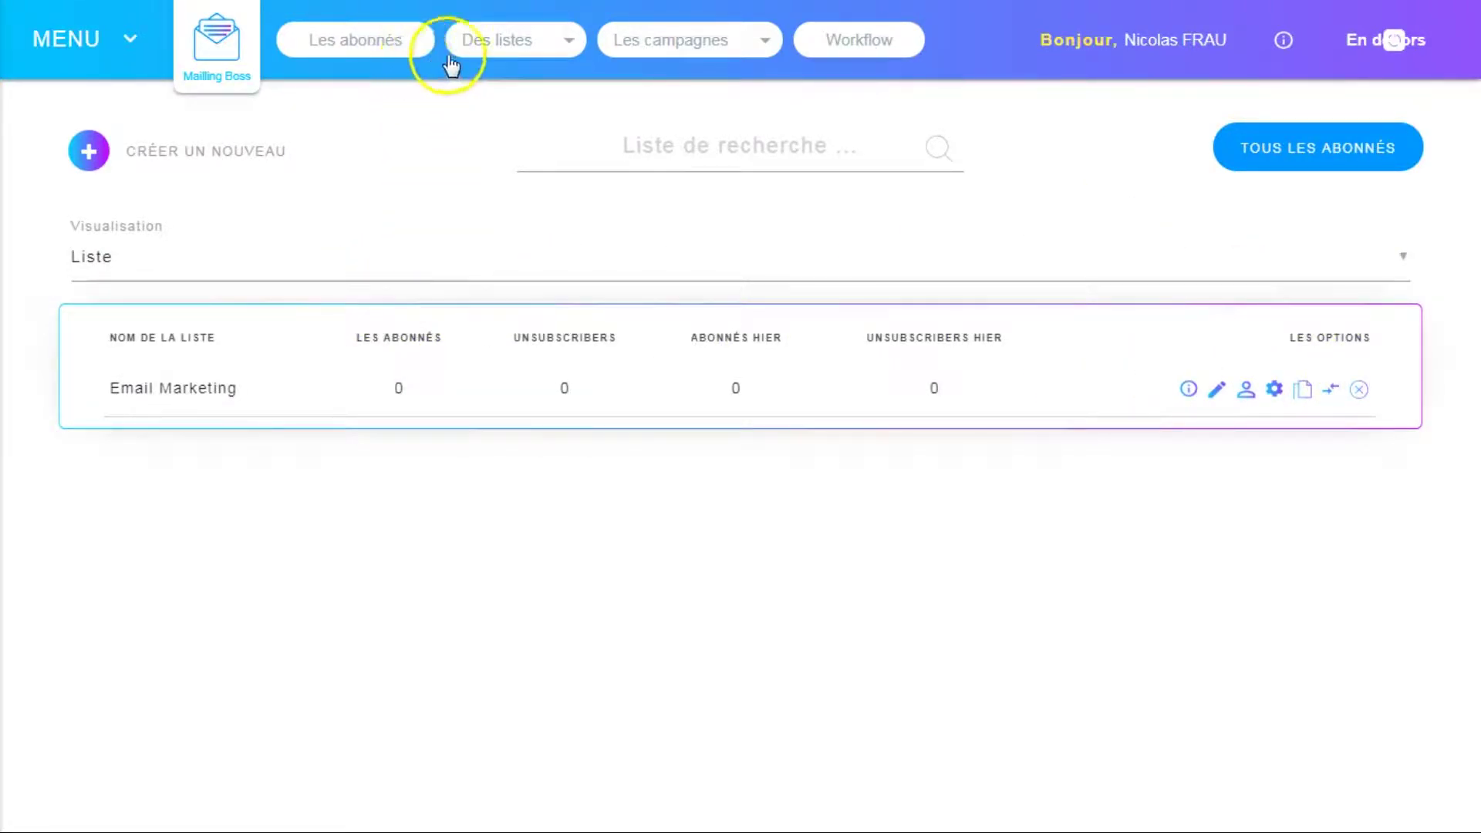
Open the tools page for the mailing lists to view the synchronise and split options.
{"action": "left_click", "coordinate": [545, 46]}
{"action": "left_click", "coordinate": [507, 106]}
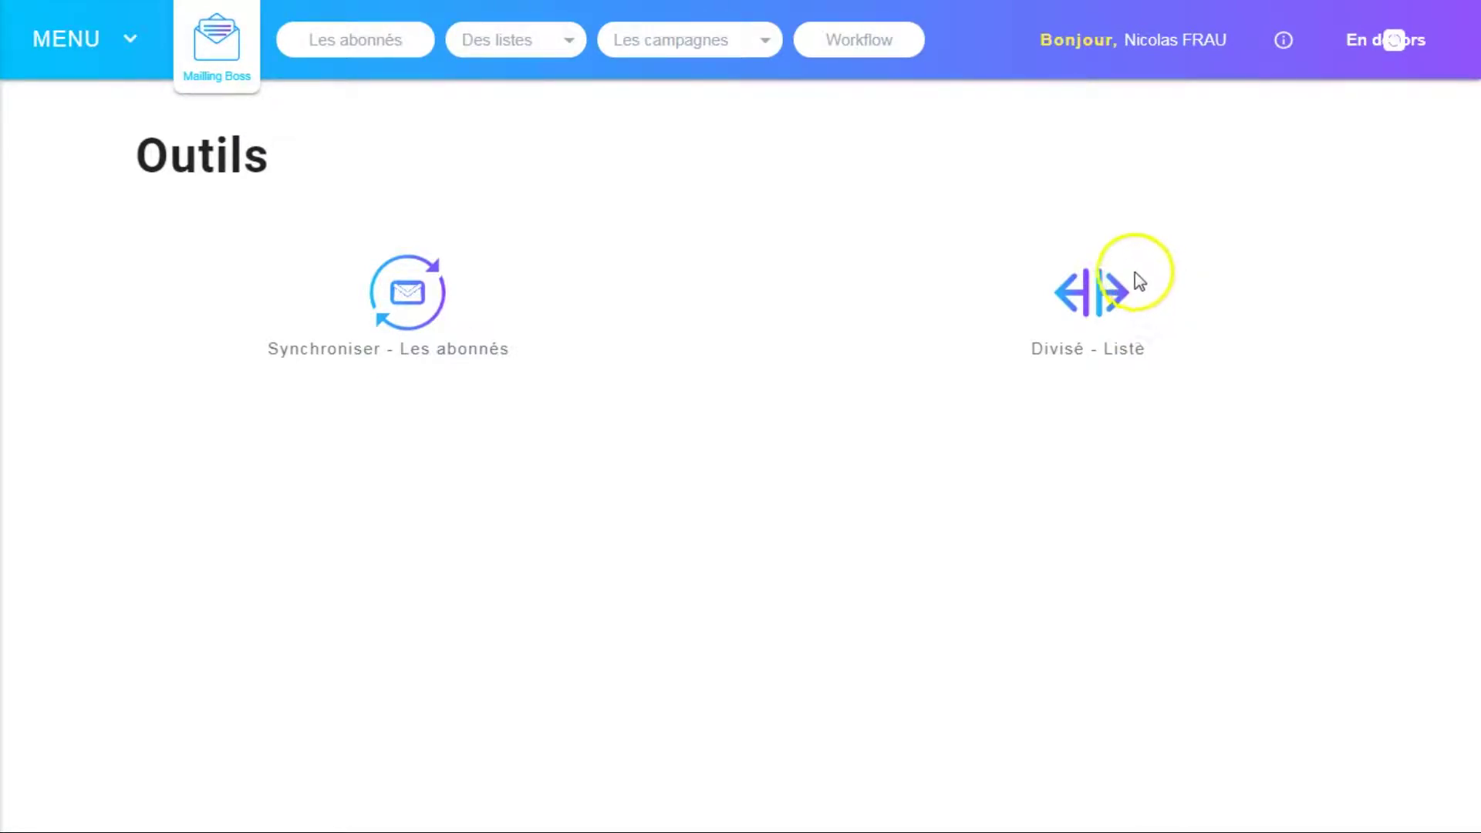
{"action": "left_click", "coordinate": [557, 48]}
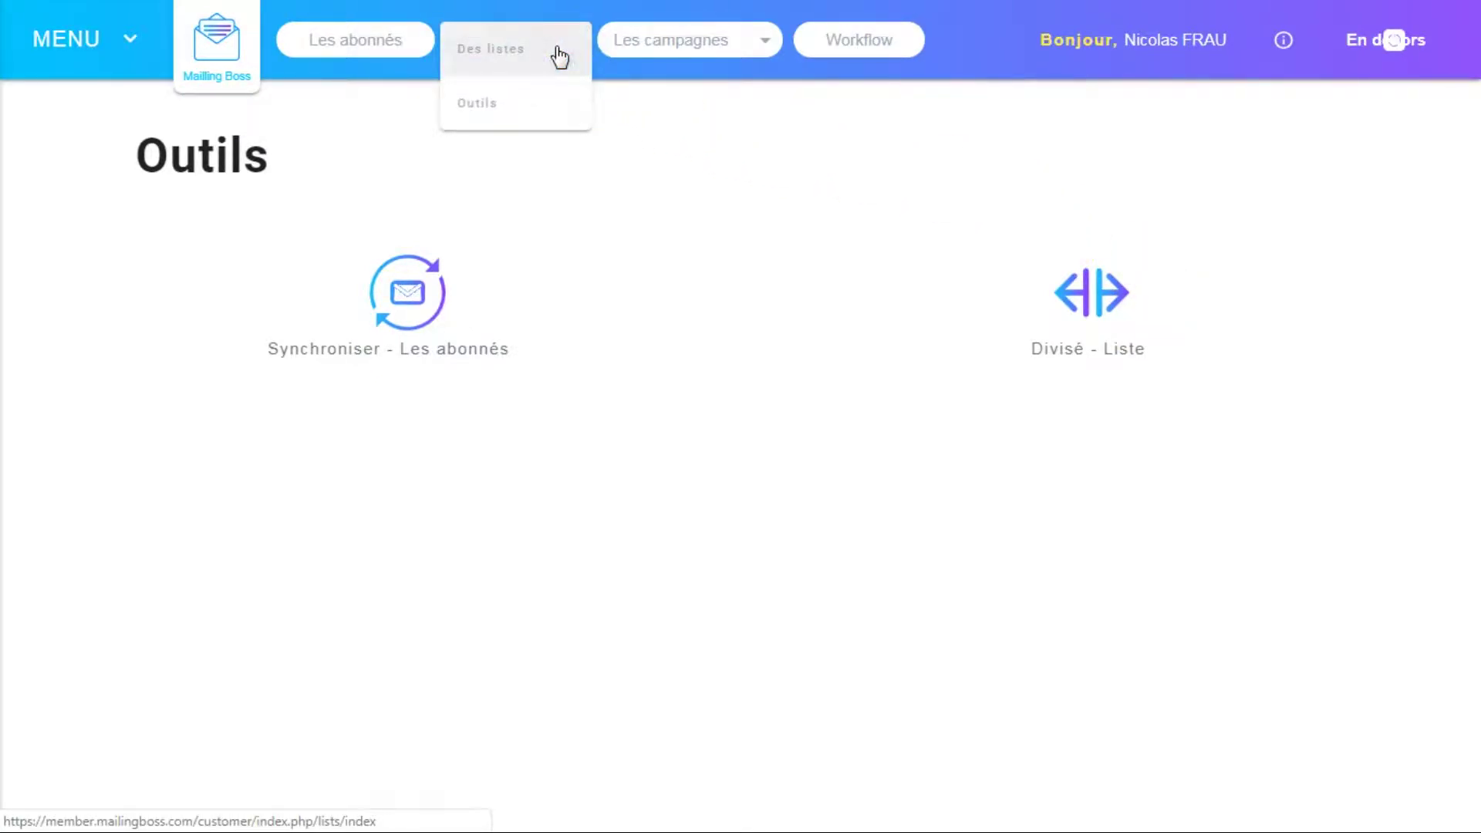
{"action": "left_click", "coordinate": [738, 48]}
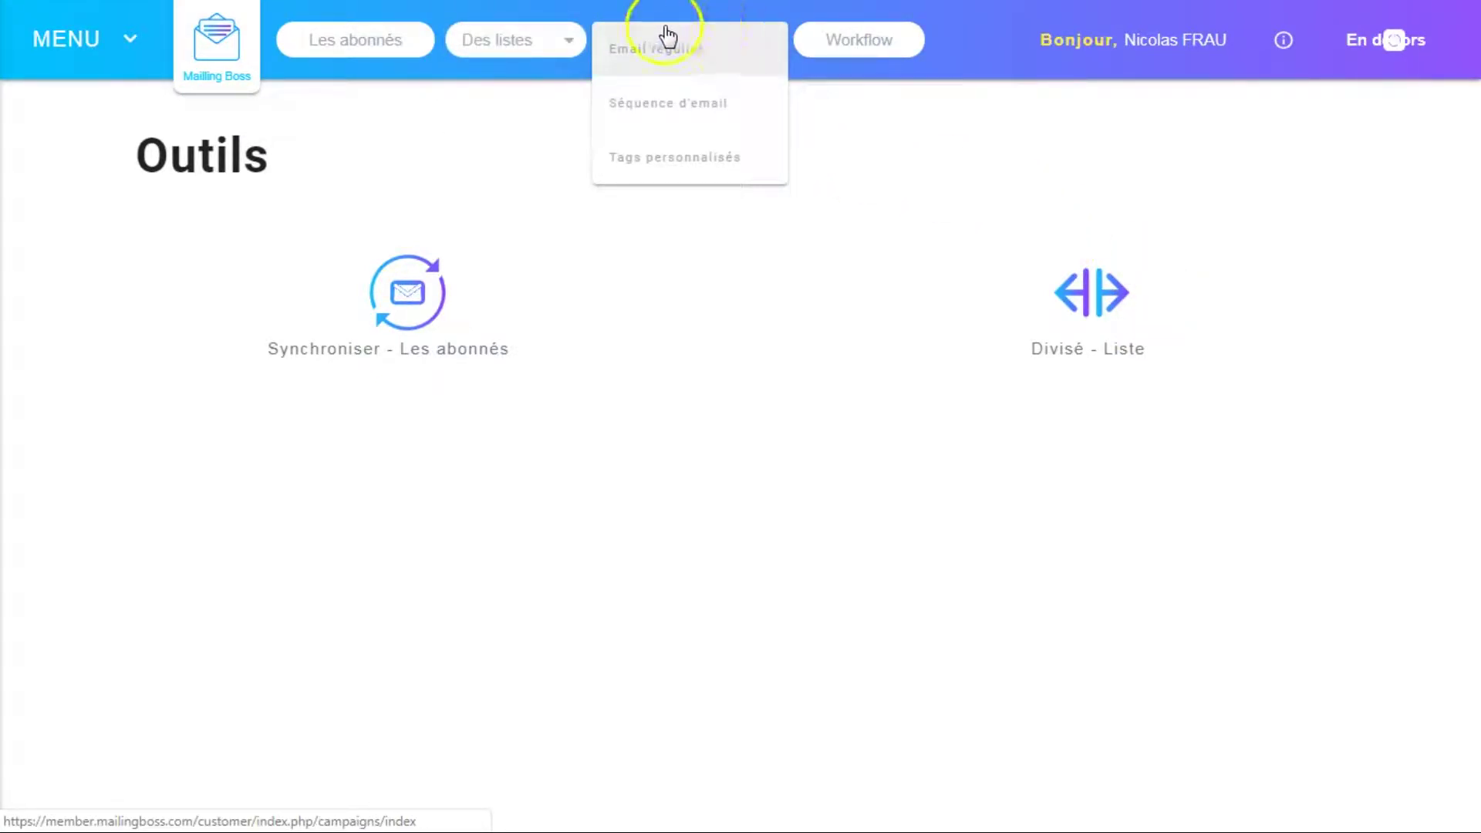
{"action": "left_click", "coordinate": [570, 64]}
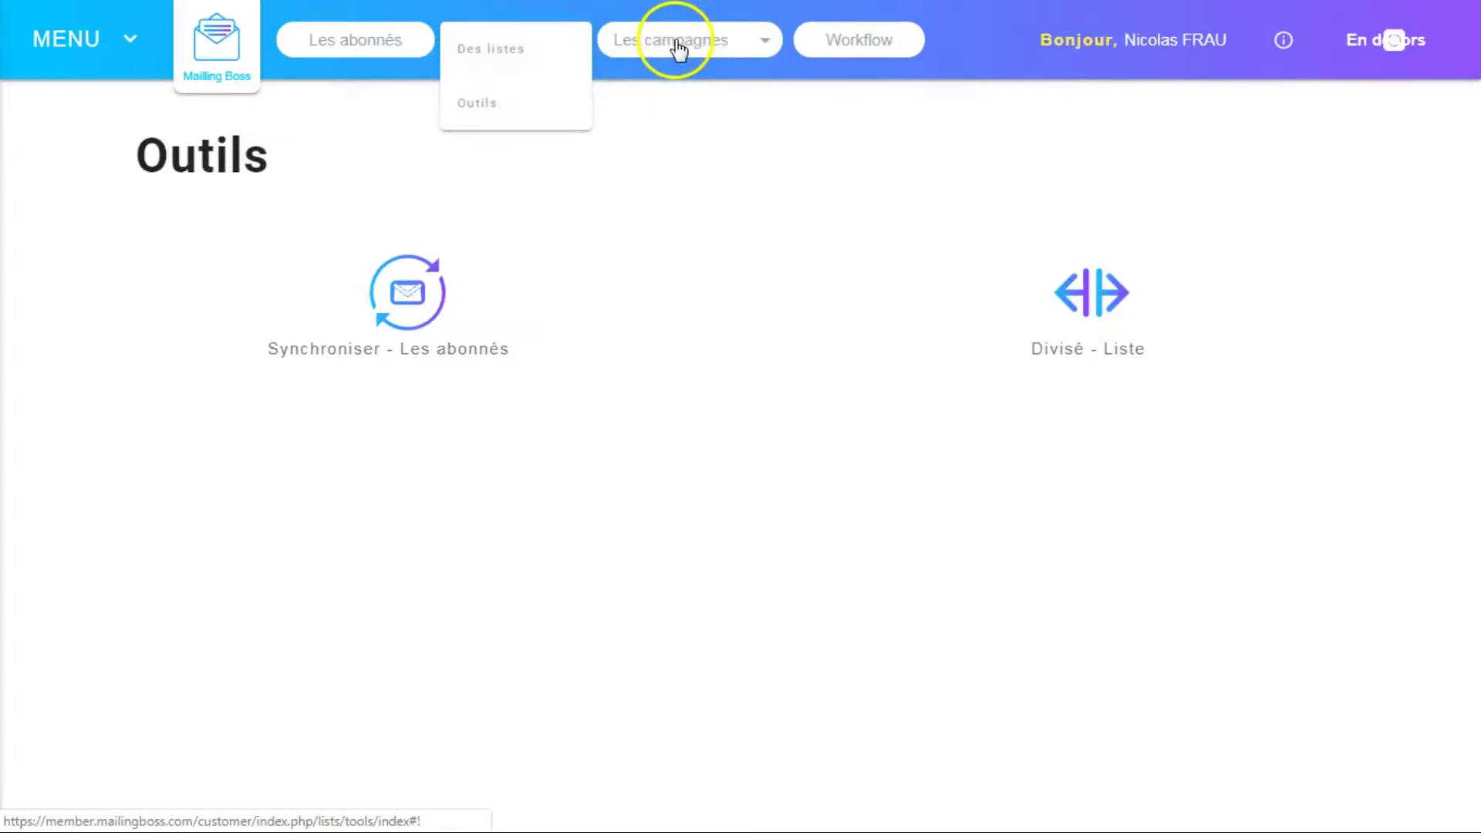
View the regular email campaigns, then open the email sequences page.
{"action": "left_click", "coordinate": [725, 48]}
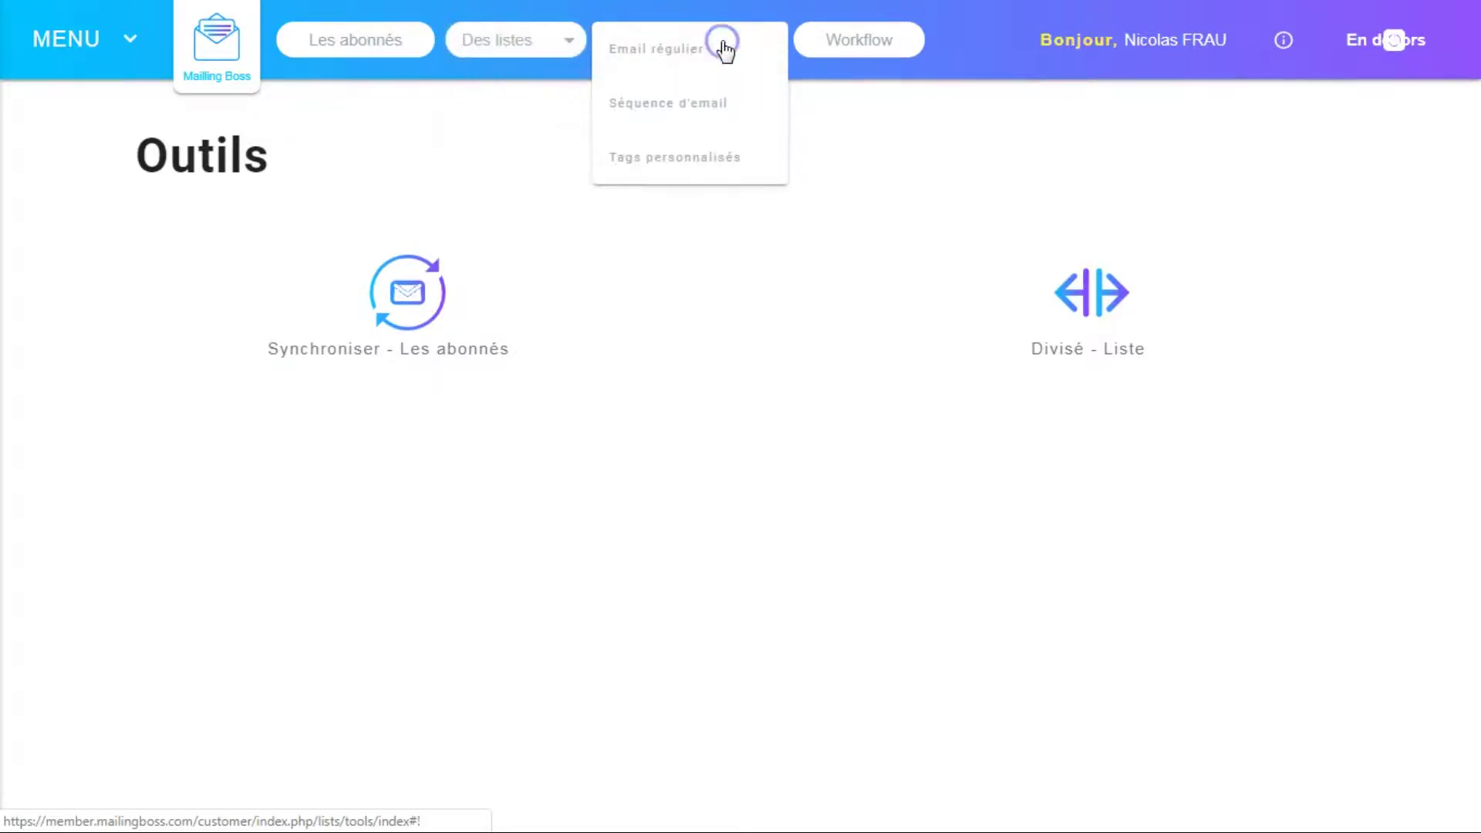
{"action": "left_click", "coordinate": [668, 56]}
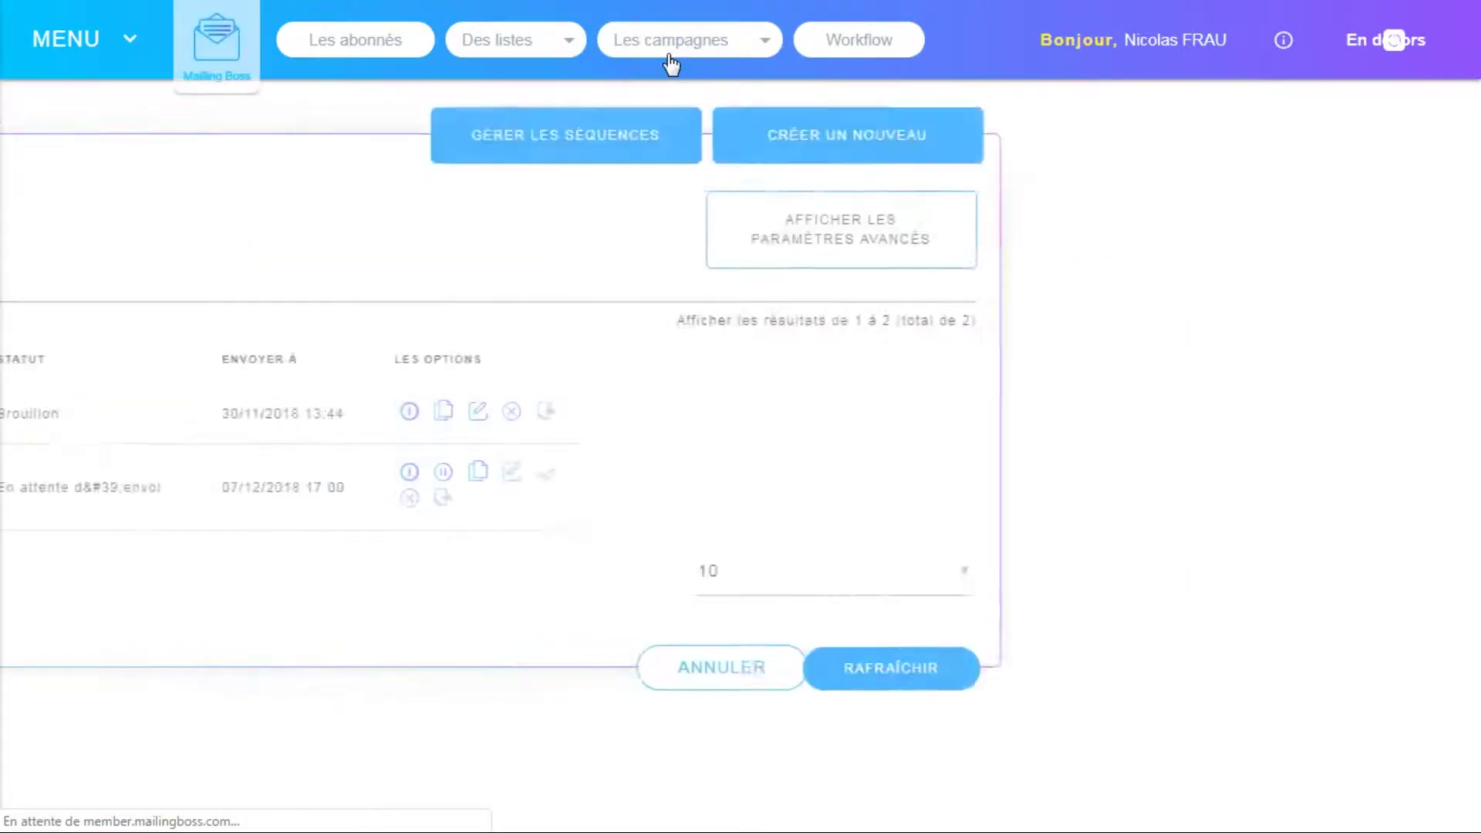
{"action": "left_click", "coordinate": [723, 48]}
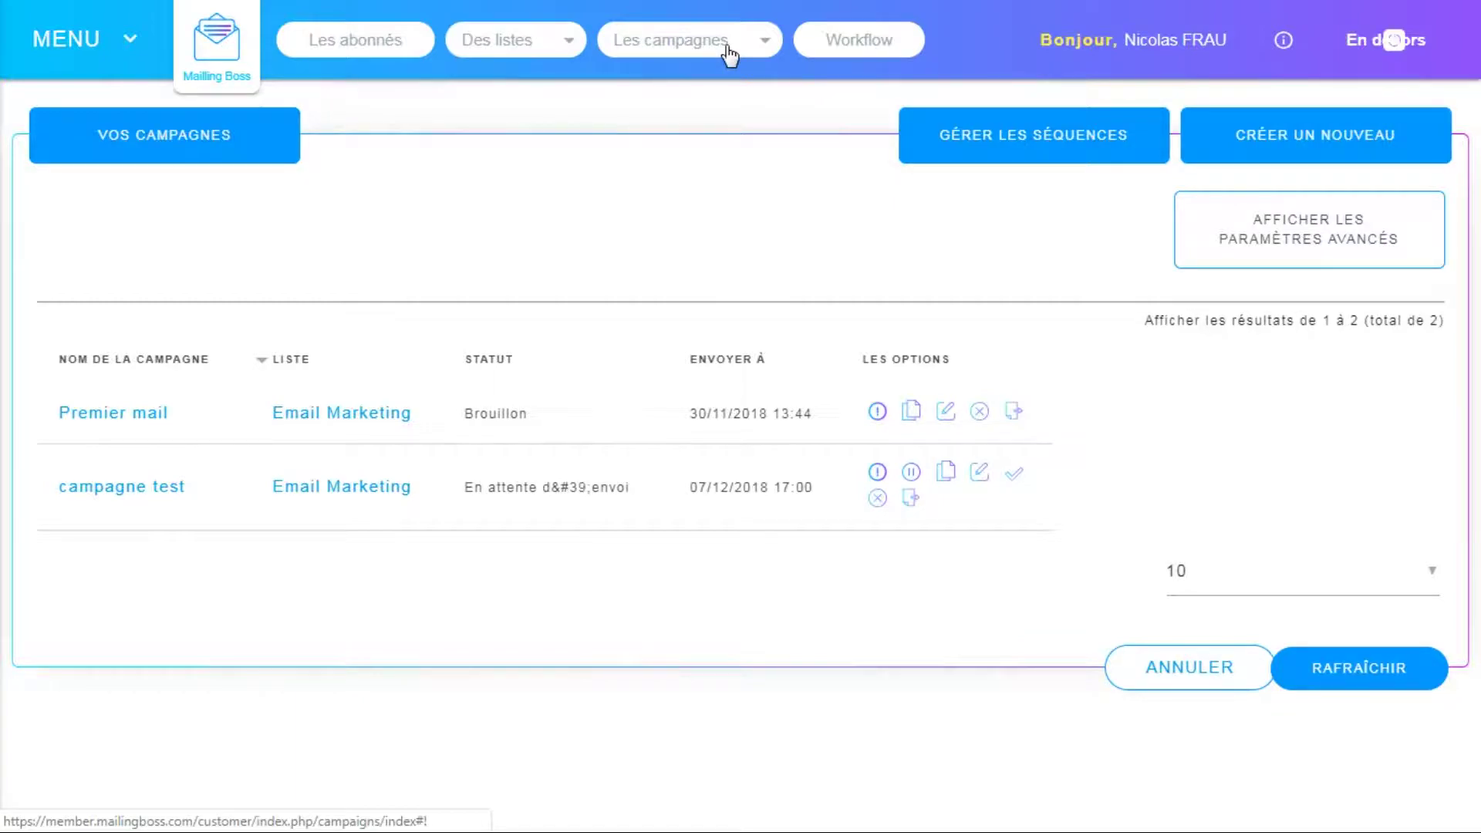
{"action": "left_click", "coordinate": [725, 46]}
{"action": "left_click", "coordinate": [716, 105]}
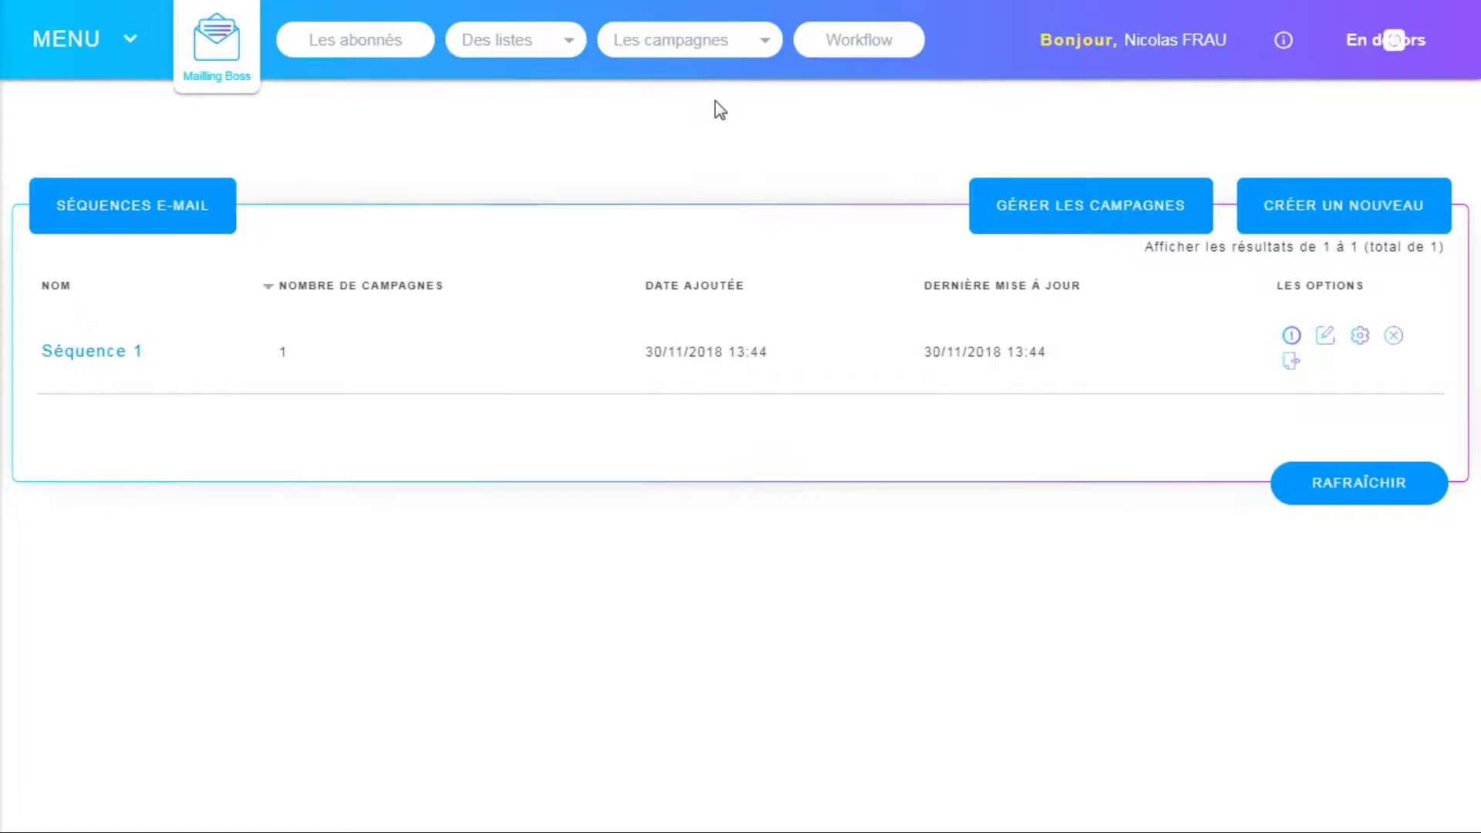
Open the custom campaign tags page.
{"action": "left_click", "coordinate": [744, 43]}
{"action": "left_click", "coordinate": [721, 157]}
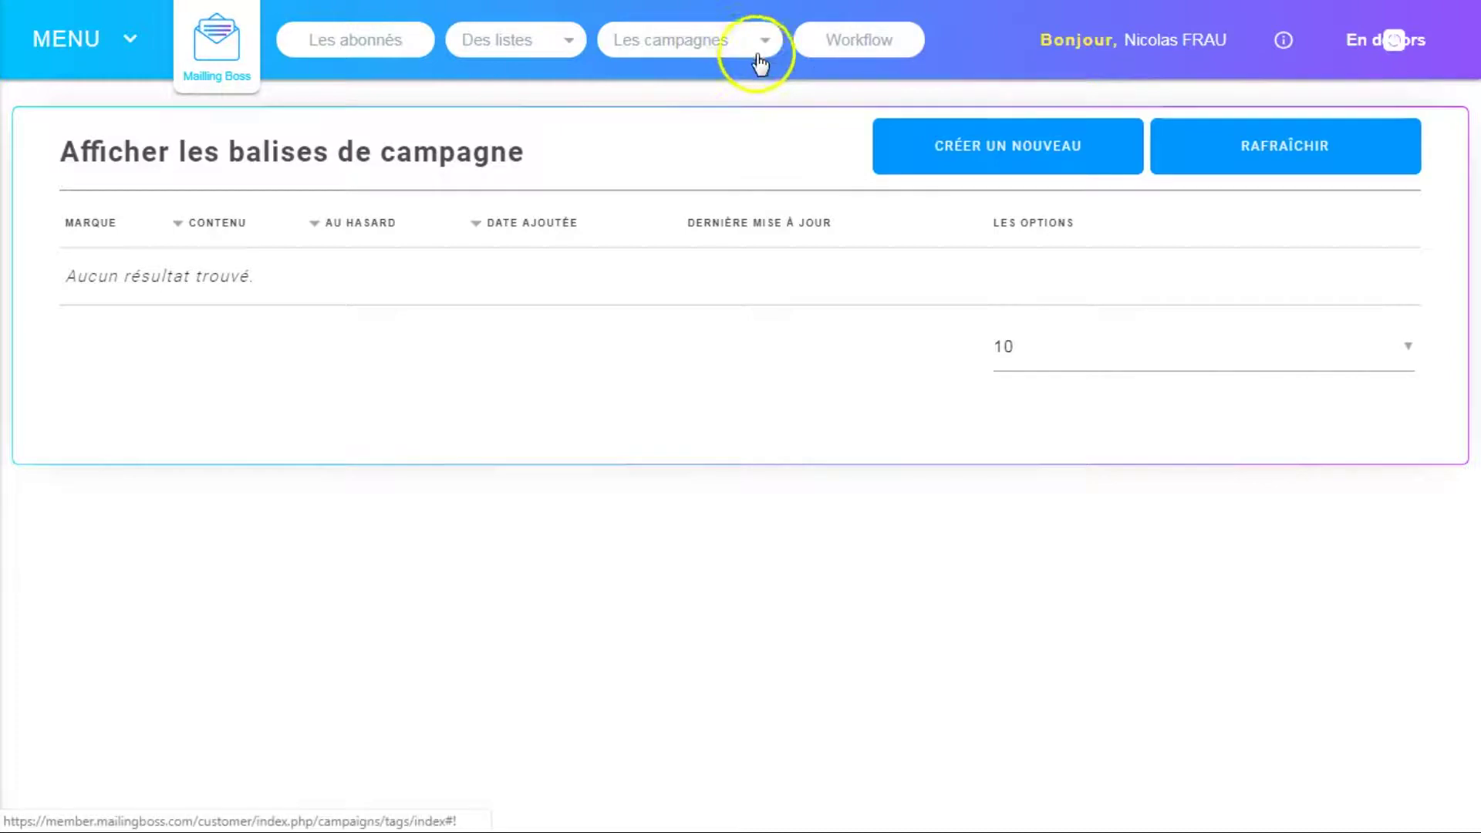
Place a Liste element on the canvas of a new workflow, then return to MailingBoss without saving.
{"action": "left_click", "coordinate": [881, 43]}
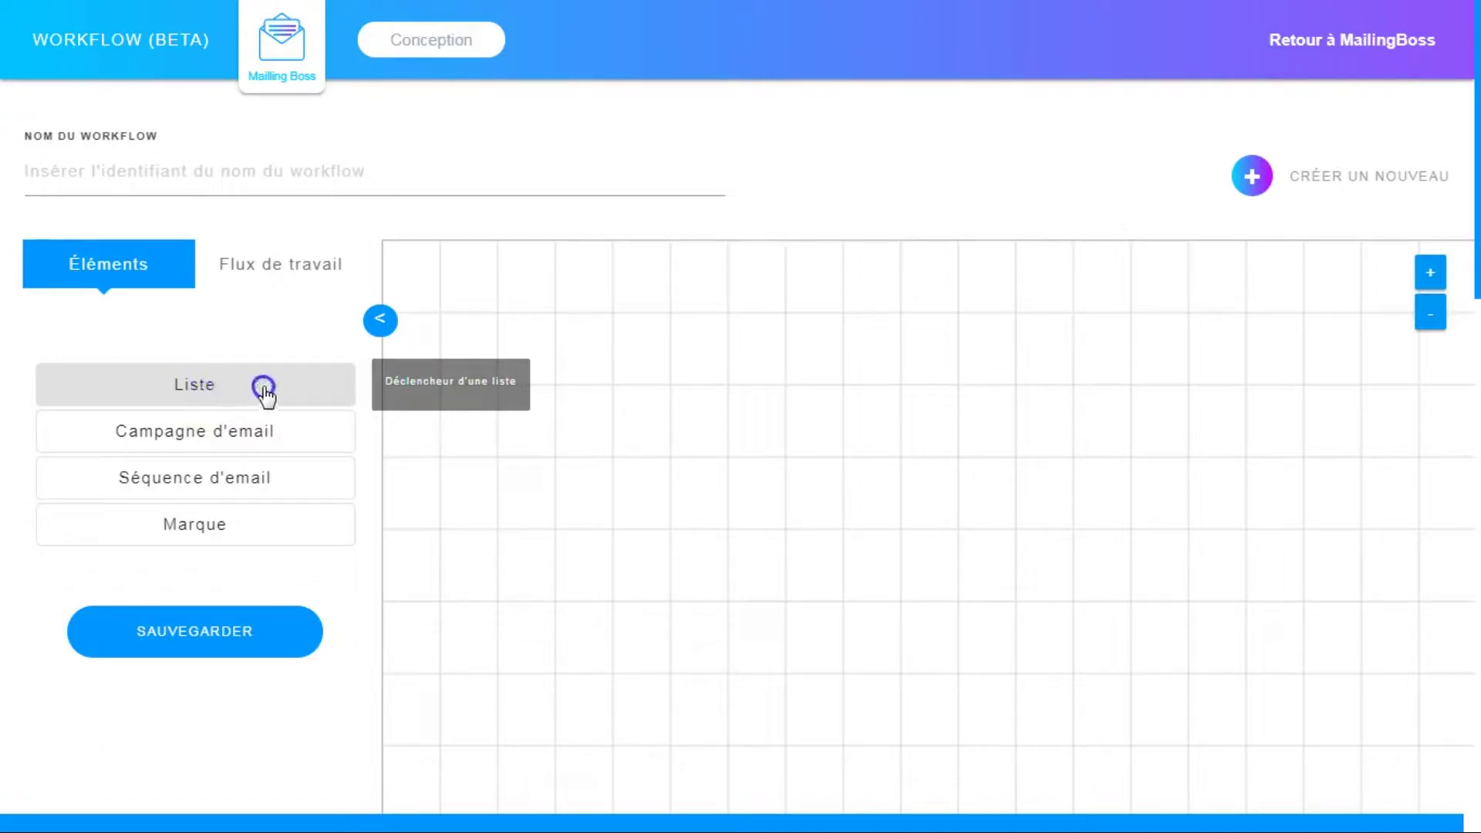
{"action": "left_click_drag", "start_coordinate": [263, 389], "coordinate": [687, 357]}
{"action": "left_click", "coordinate": [678, 545]}
{"action": "left_click", "coordinate": [655, 357]}
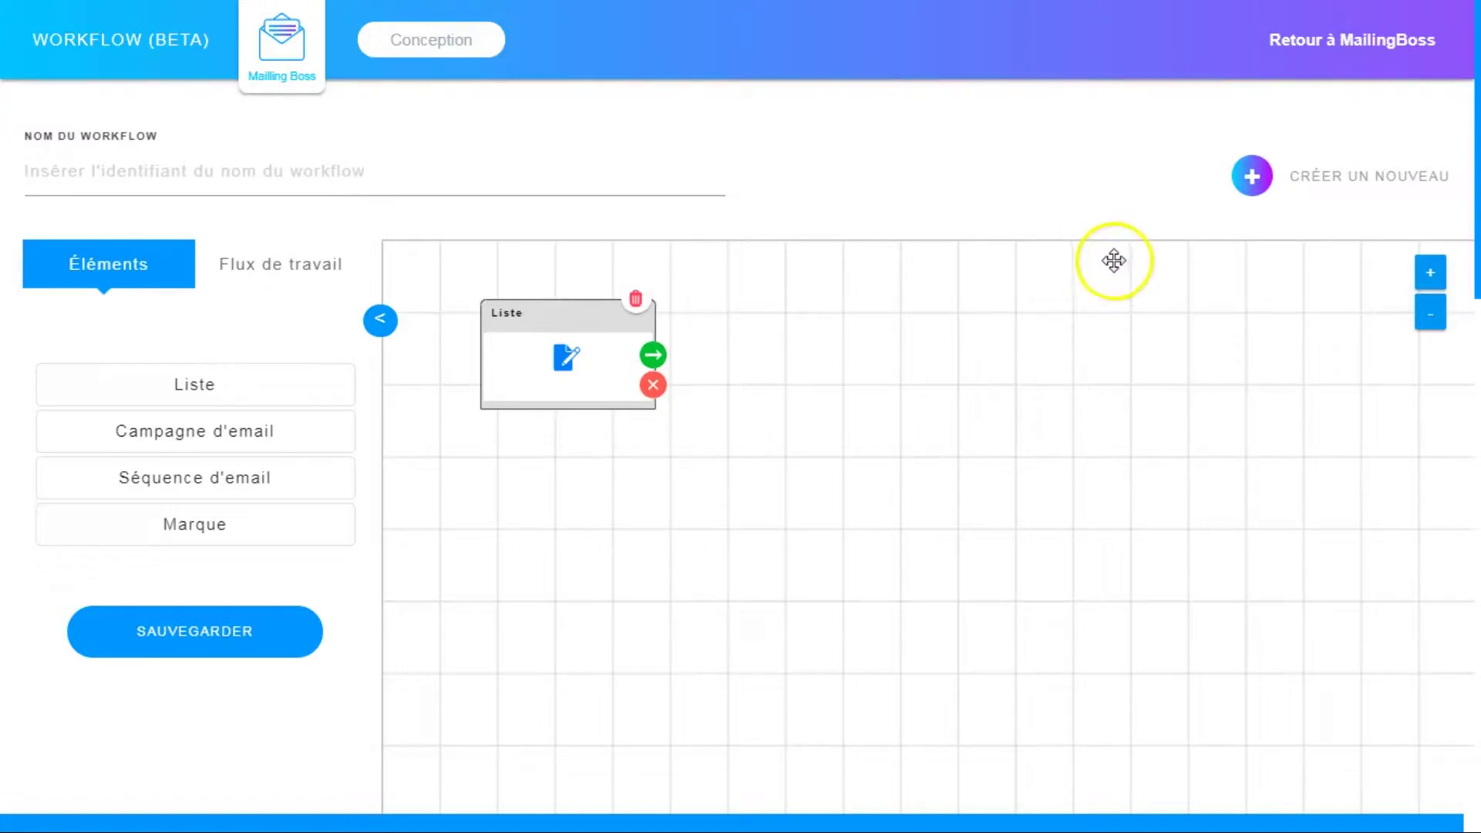
{"action": "left_click", "coordinate": [1368, 39]}
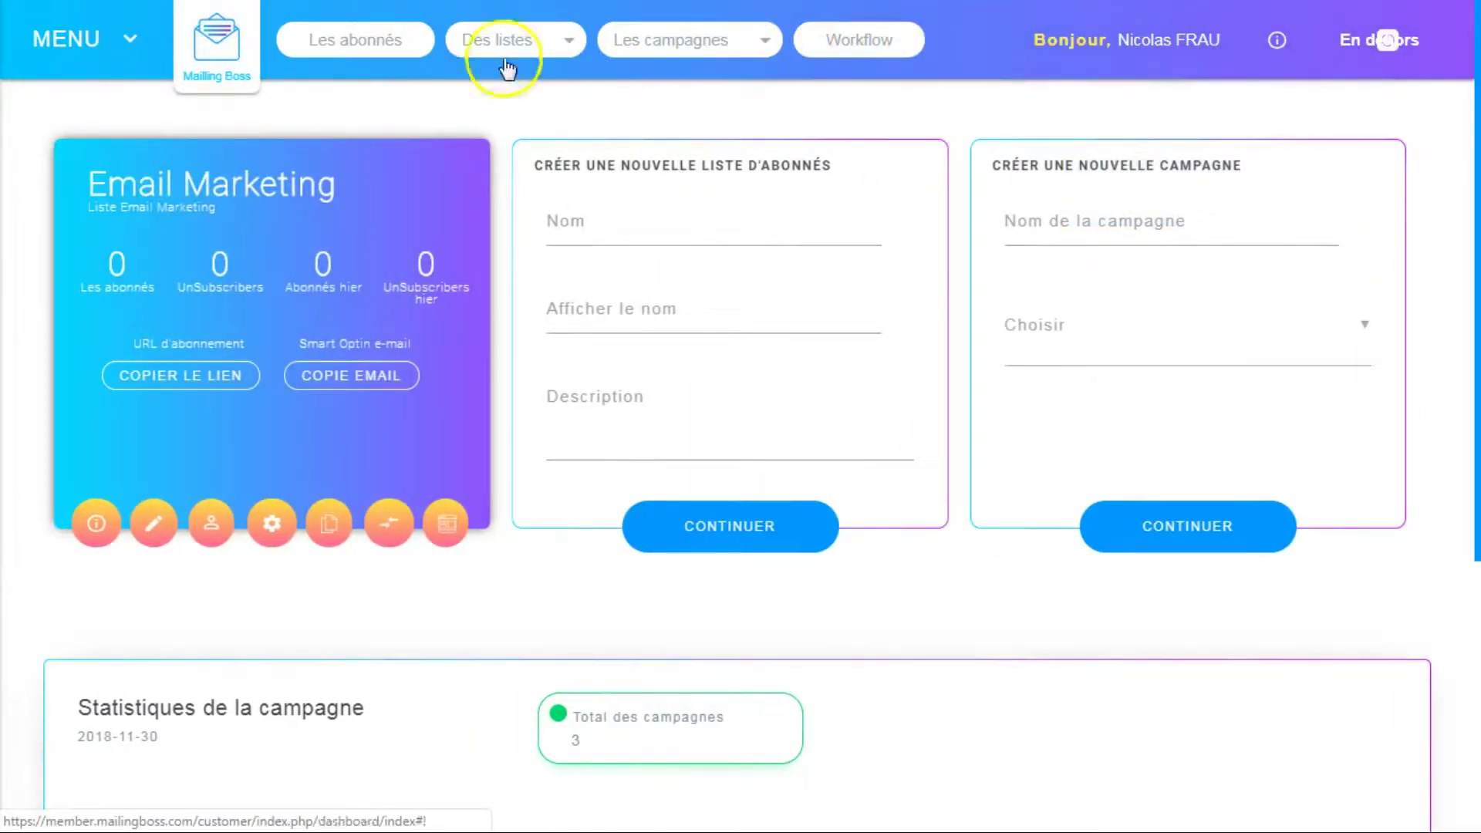
Reload the dashboard through the Tableau de bord entry of the main navigation.
{"action": "left_click", "coordinate": [87, 37]}
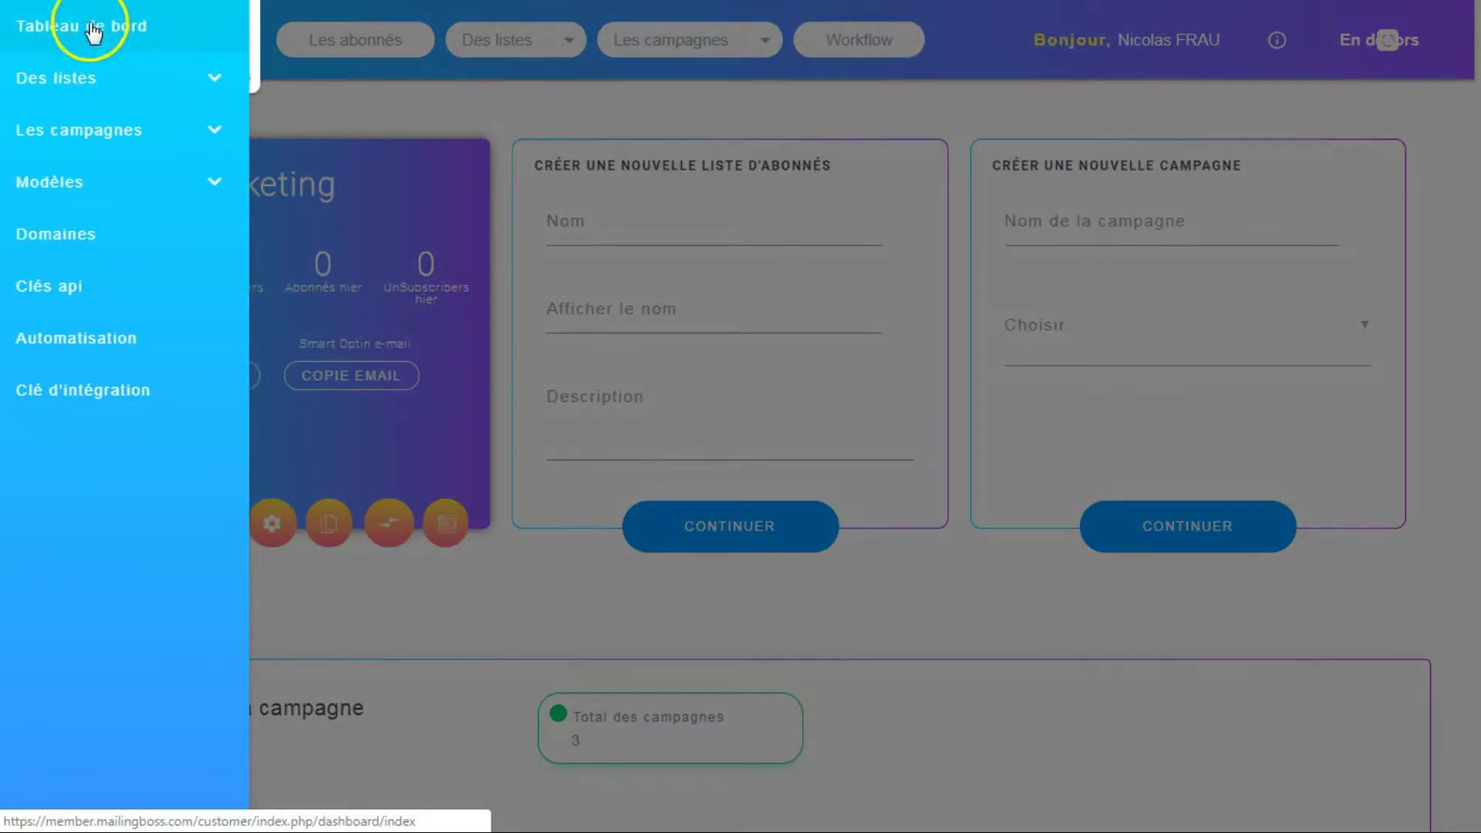
{"action": "left_click", "coordinate": [90, 24]}
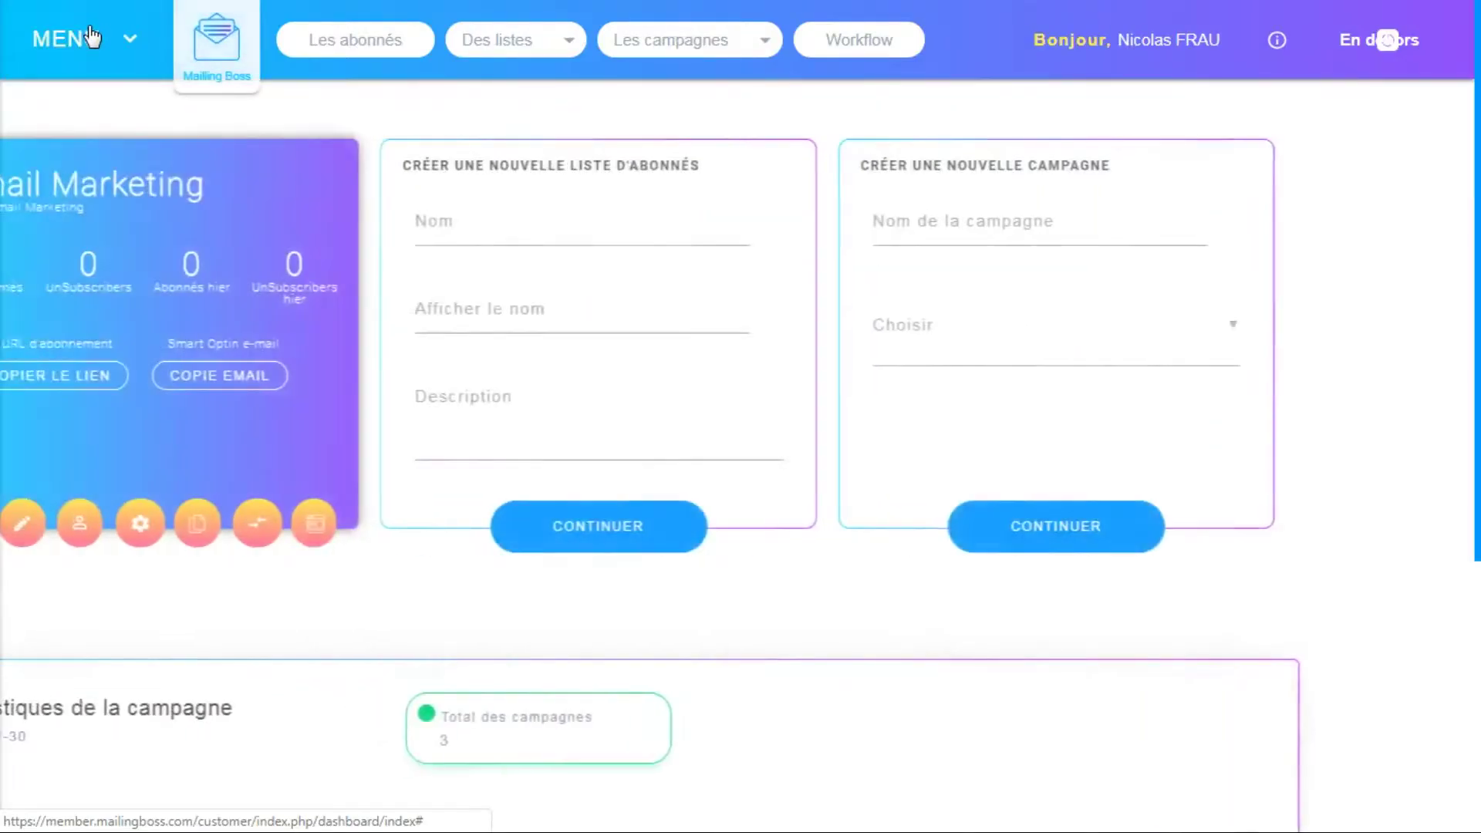
{"action": "left_click", "coordinate": [76, 56]}
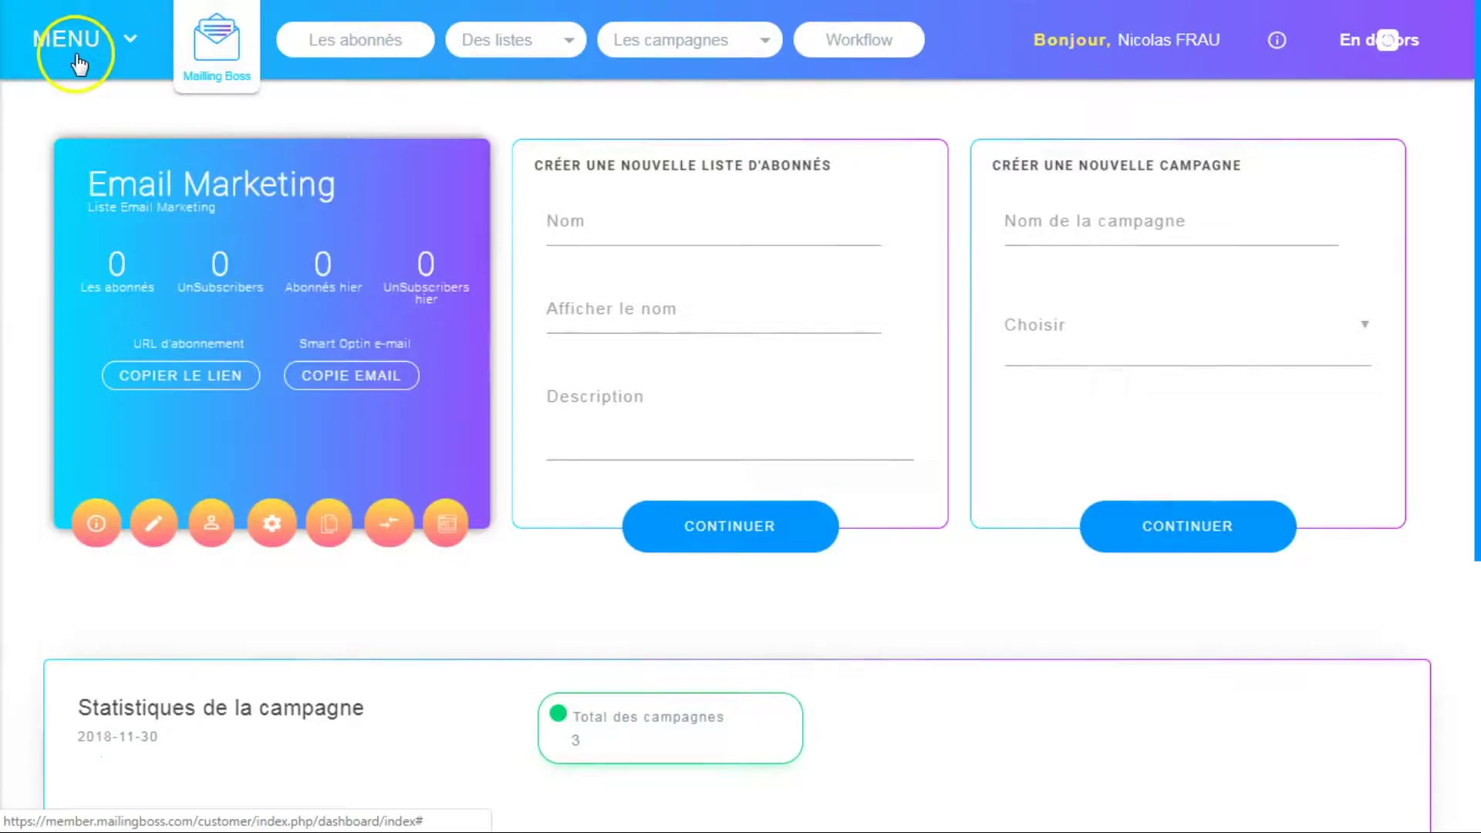
Expand the list entries in the main navigation, then collapse them and expand the campaign entries.
{"action": "left_click", "coordinate": [131, 31]}
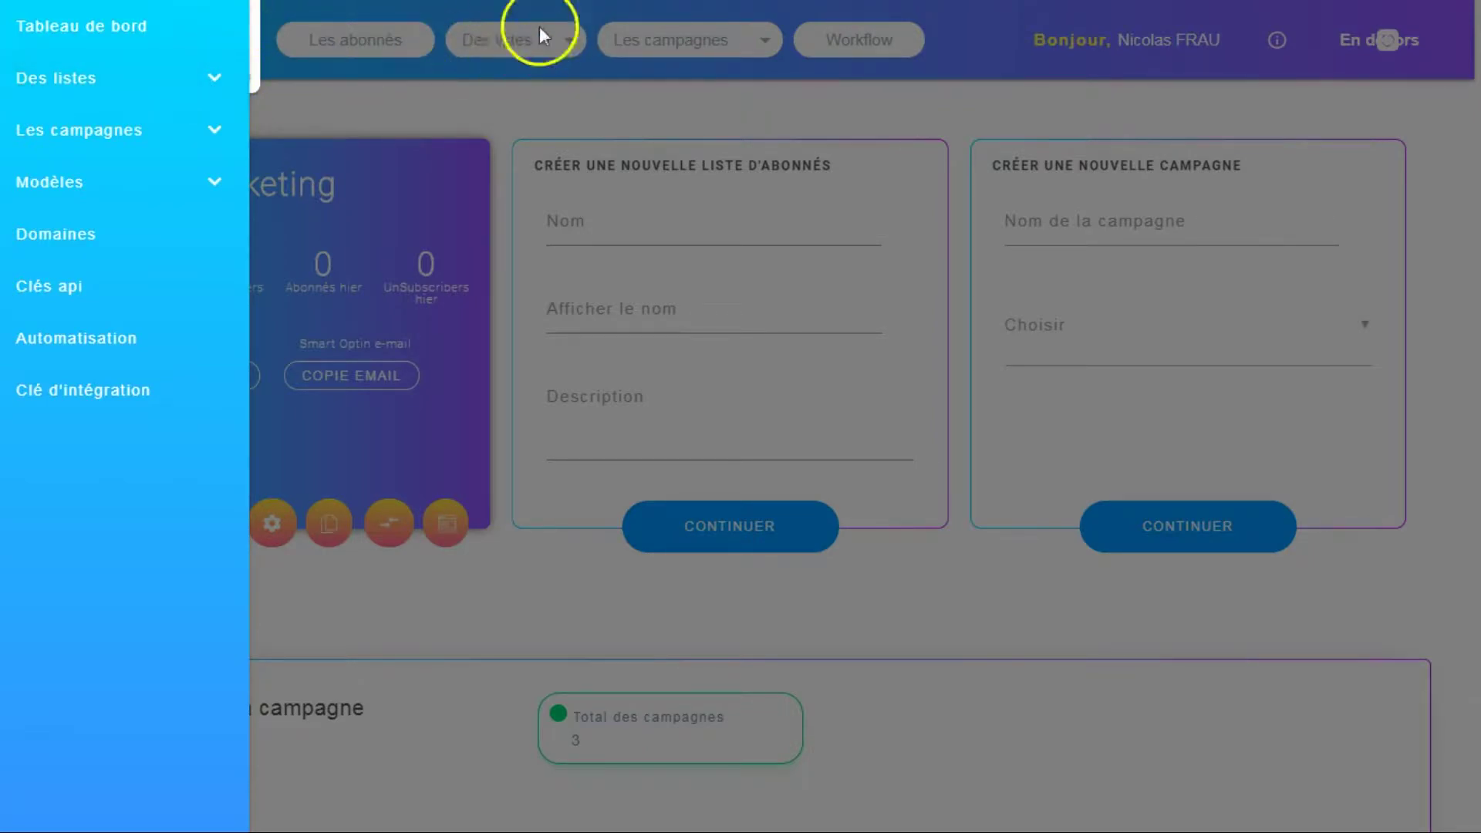
{"action": "left_click", "coordinate": [207, 86]}
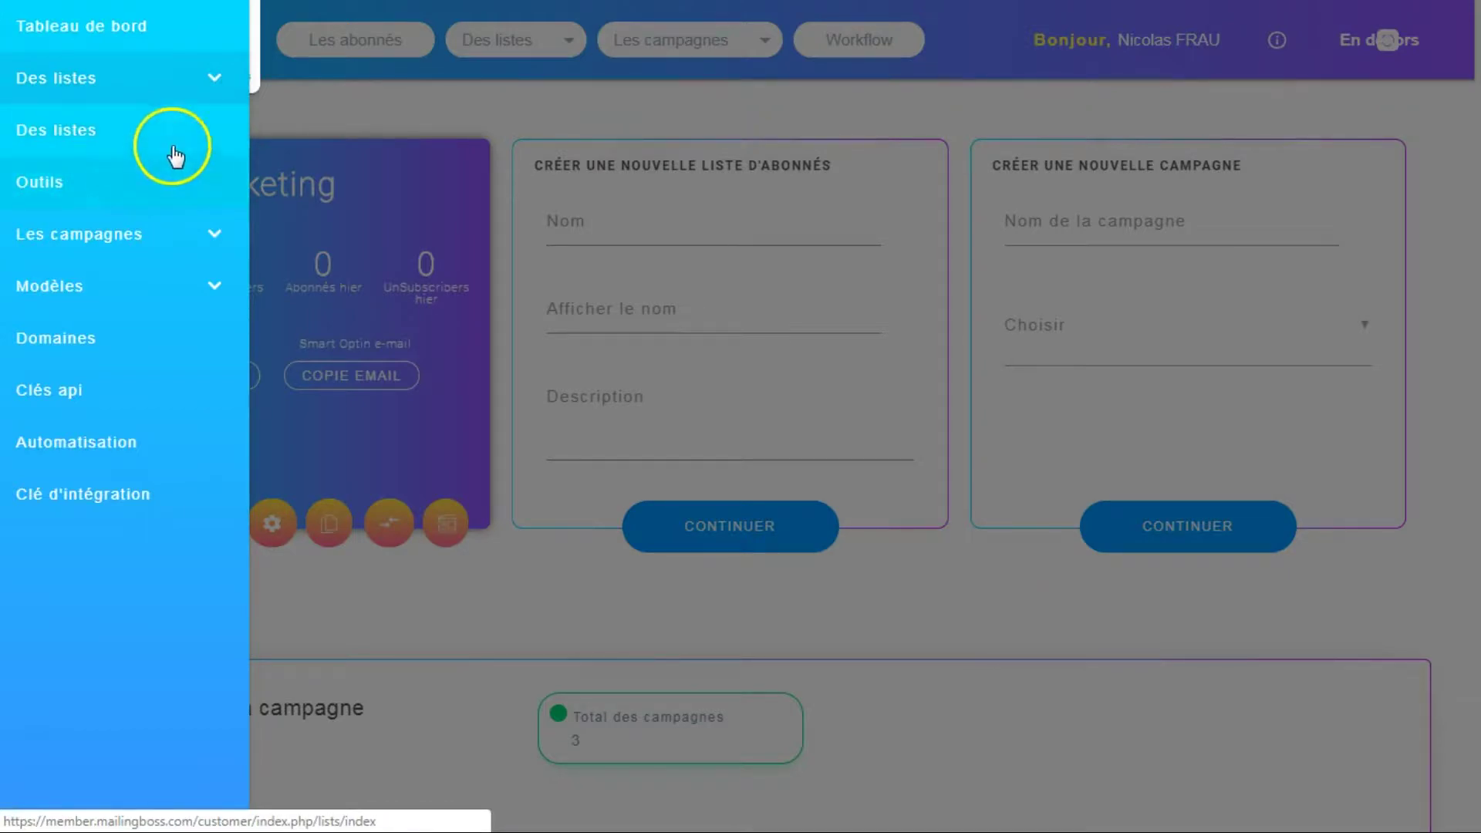
{"action": "left_click", "coordinate": [210, 79]}
{"action": "left_click", "coordinate": [198, 133]}
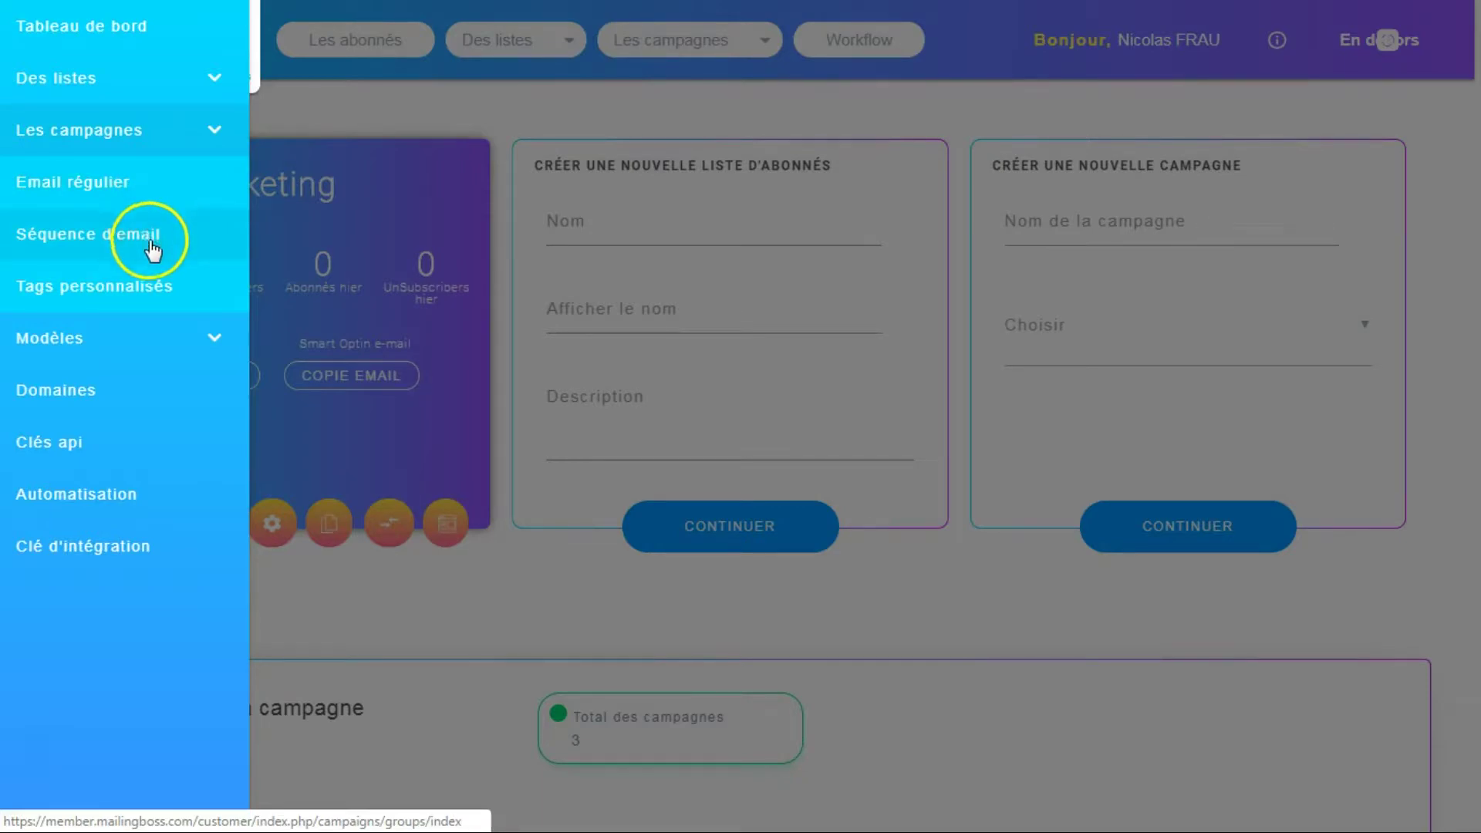
Collapse the campaign entries, expand Modèles in the main navigation and open the email template gallery (Galerie).
{"action": "left_click", "coordinate": [226, 133]}
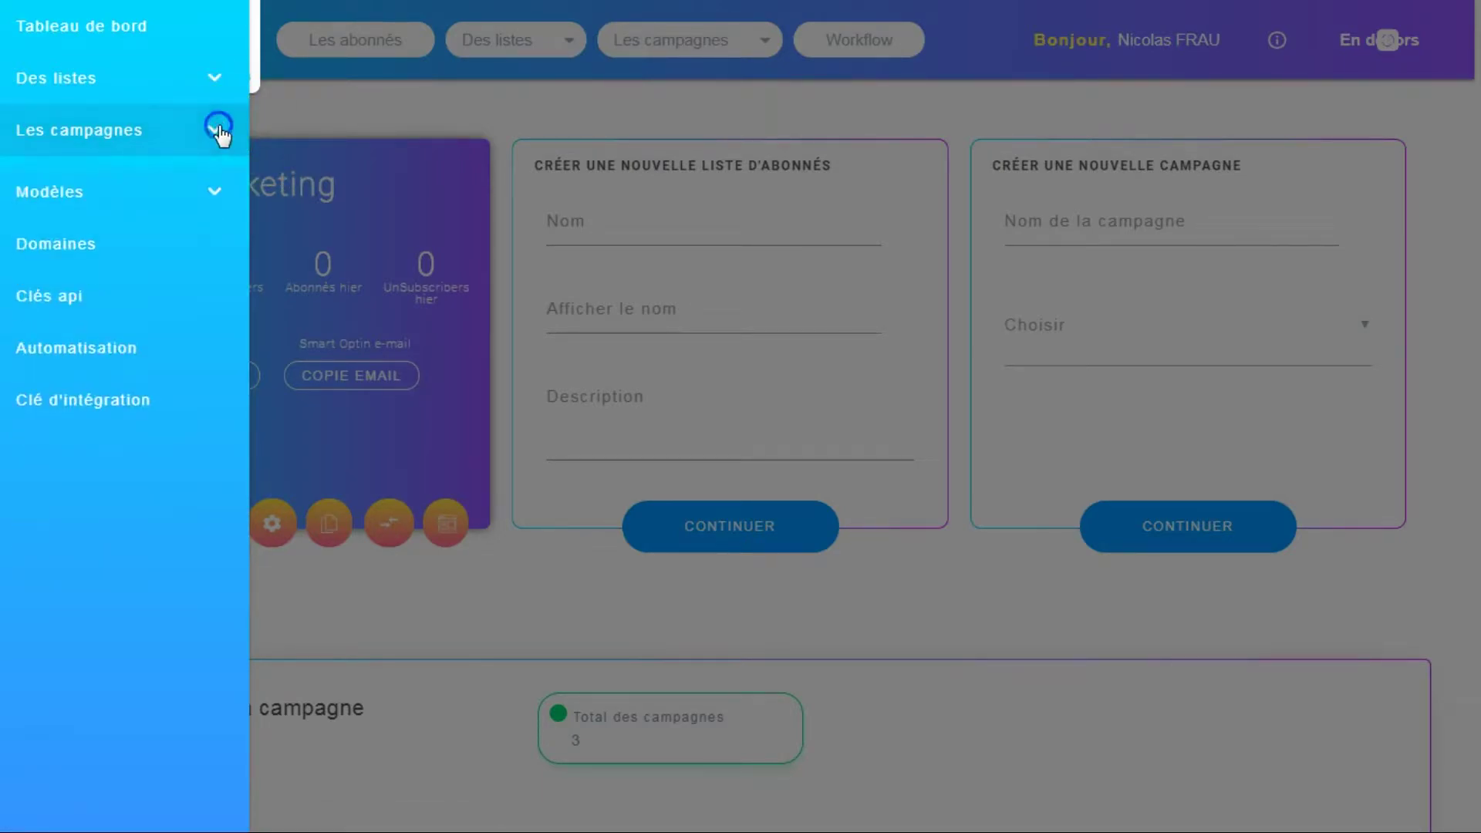
{"action": "left_click", "coordinate": [212, 183]}
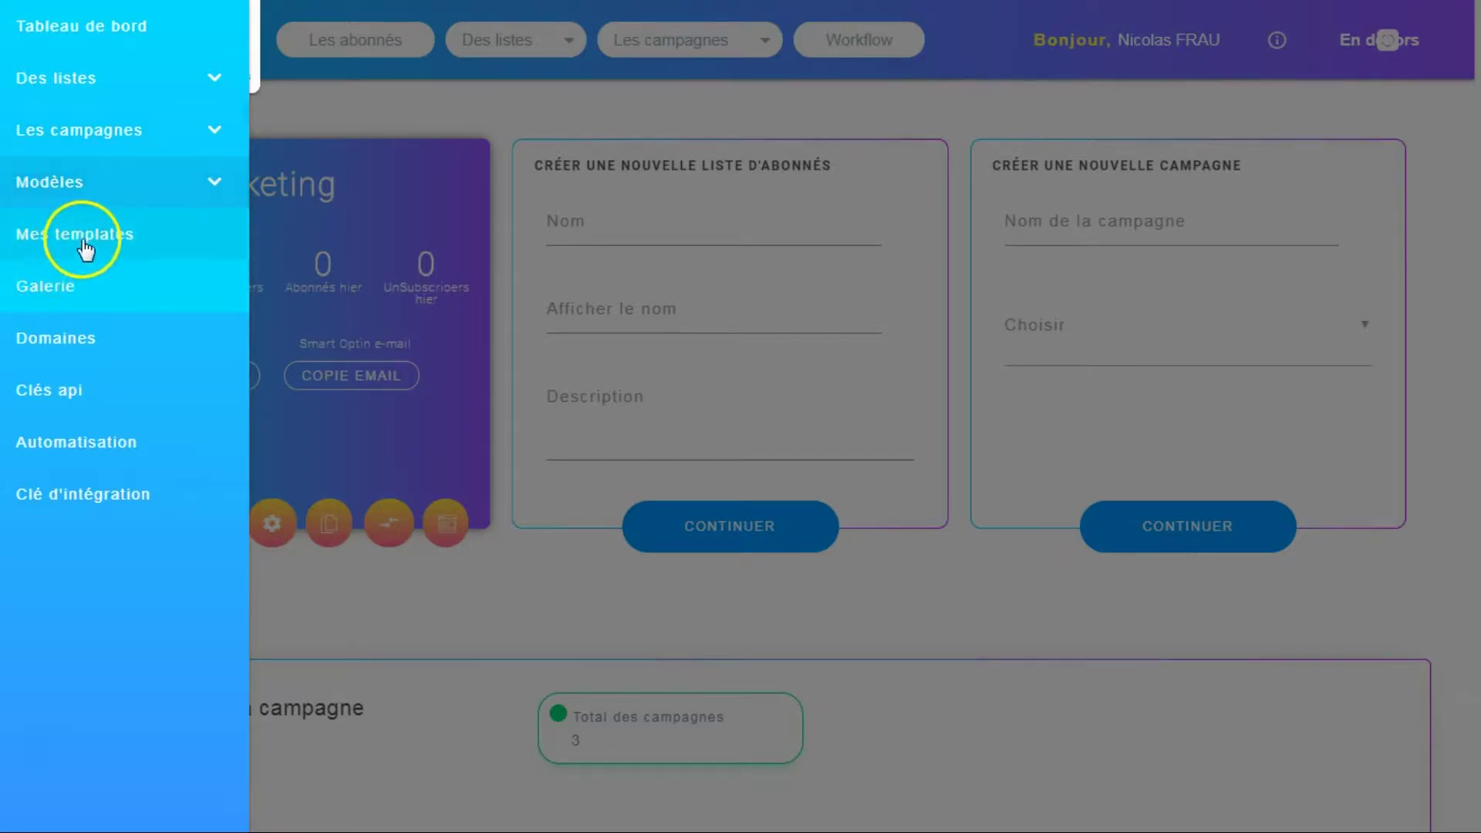
{"action": "left_click", "coordinate": [53, 287]}
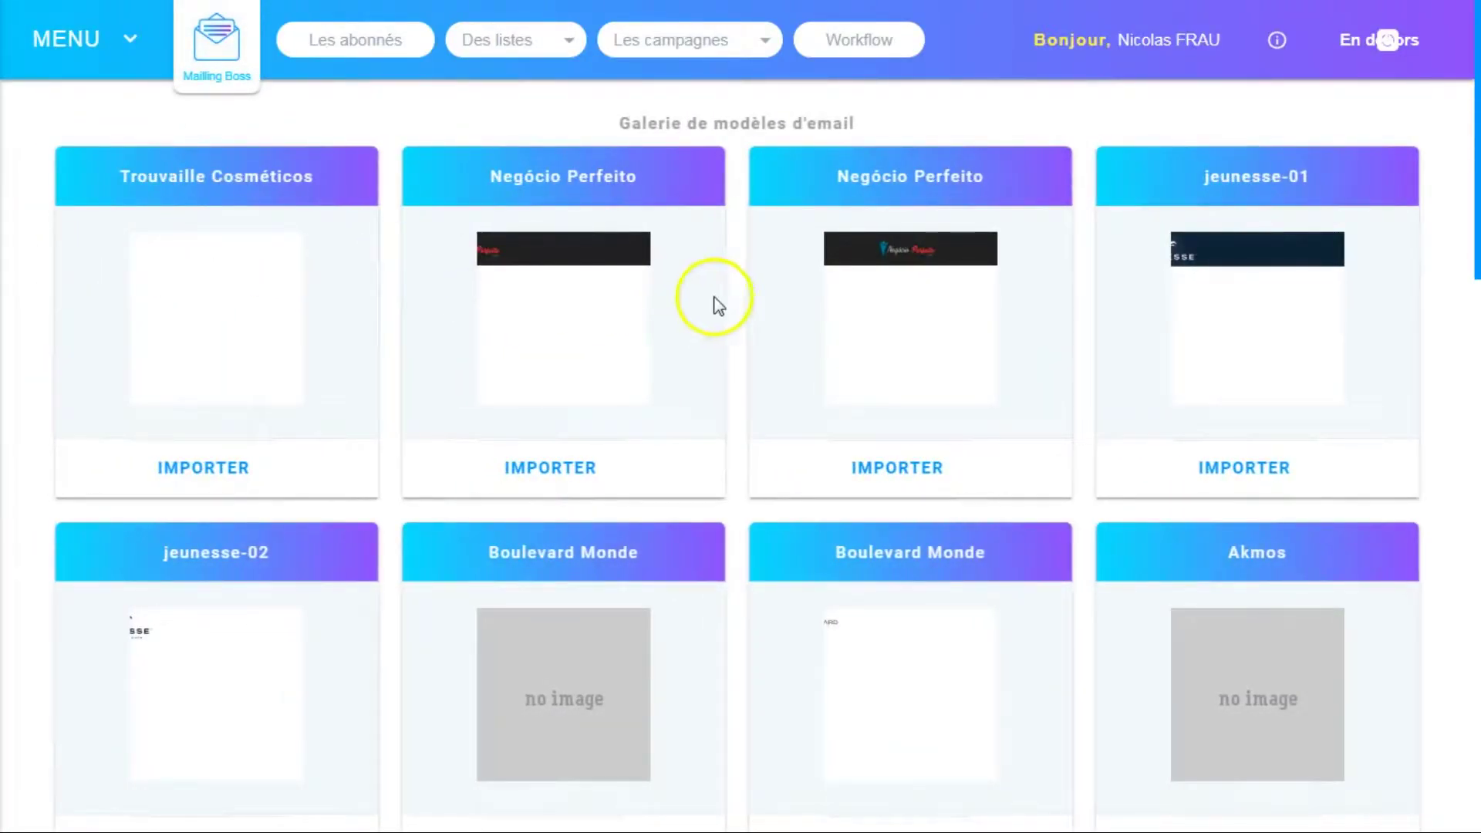
Go to page 3 of the email template gallery and look through the templates listed there.
{"action": "scroll", "coordinate": [717, 305], "scroll_direction": "down", "scroll_amount": 20}
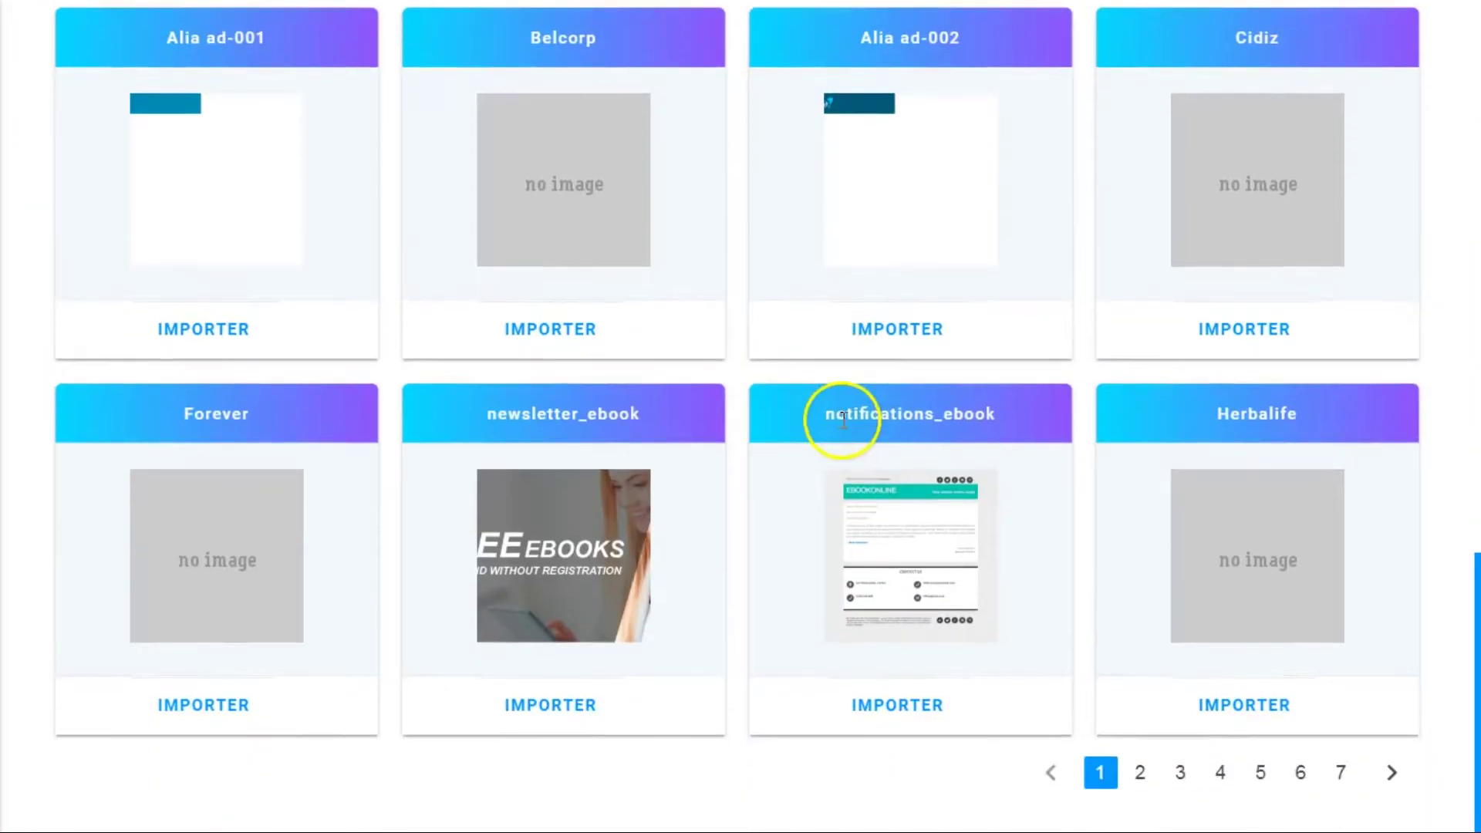
{"action": "left_click", "coordinate": [1180, 775]}
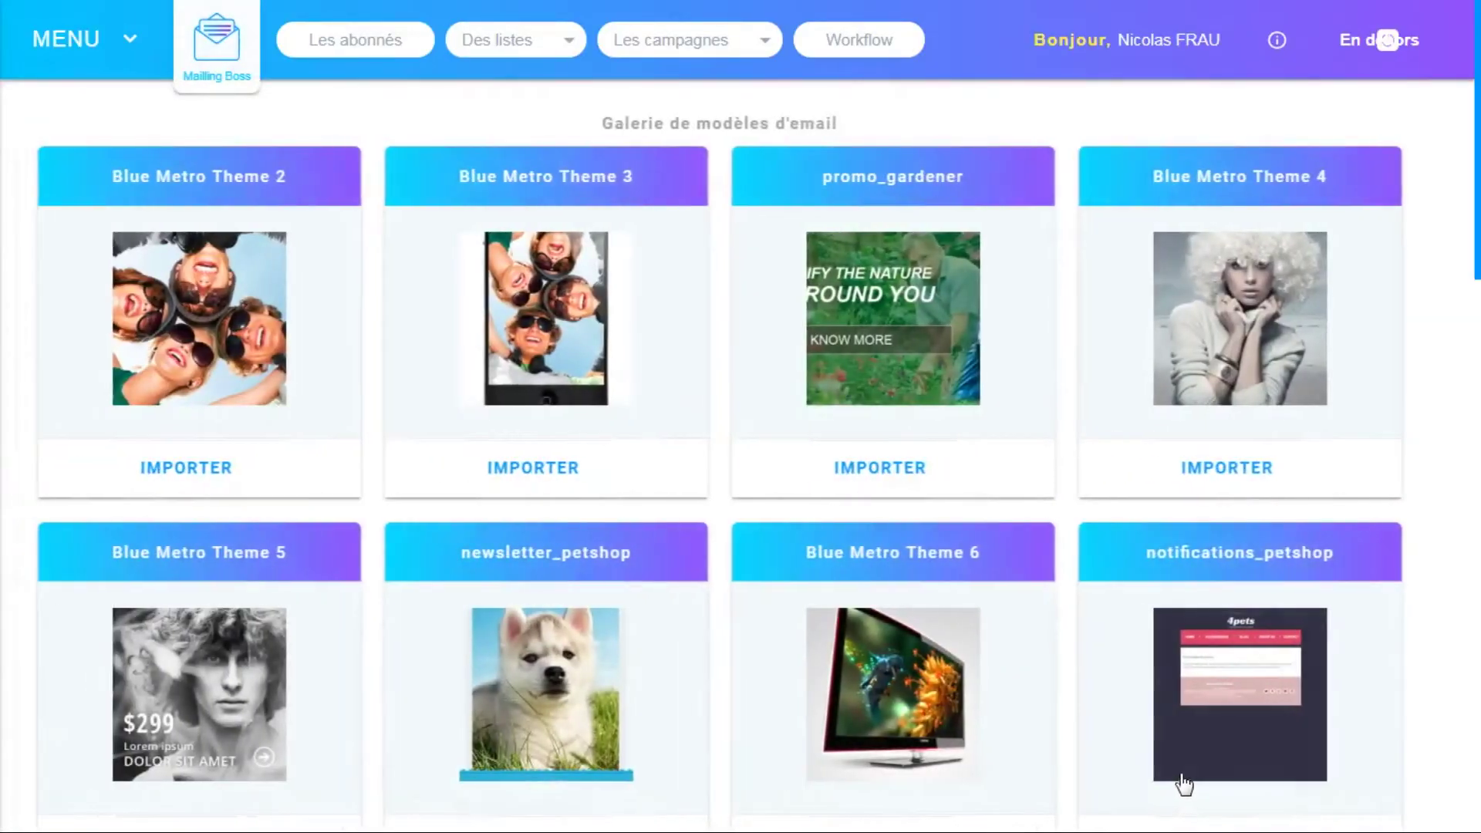
{"action": "left_click", "coordinate": [1183, 754]}
{"action": "scroll", "coordinate": [1042, 472], "scroll_direction": "down", "scroll_amount": 4}
{"action": "left_click", "coordinate": [1043, 472]}
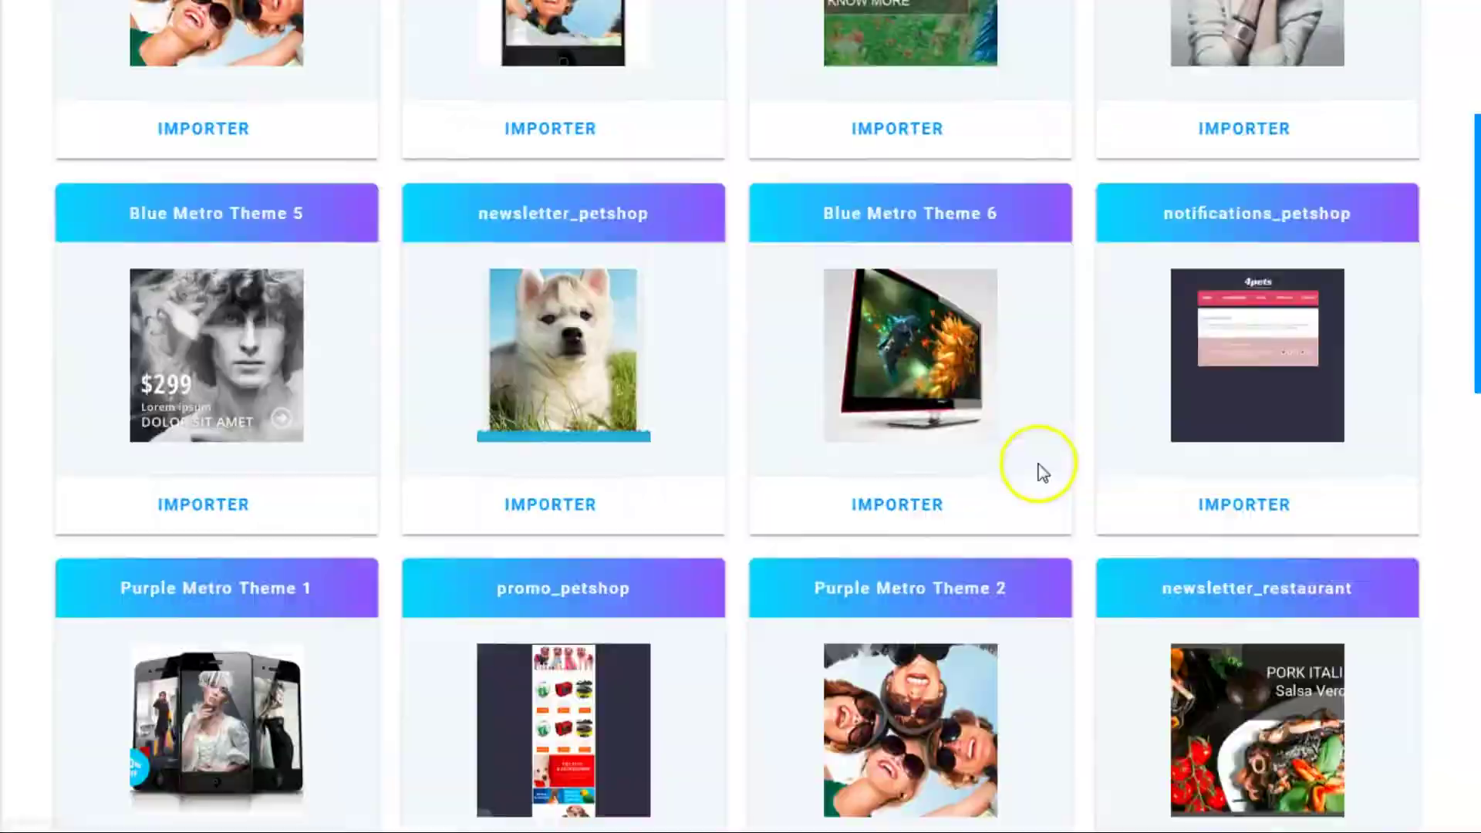
{"action": "scroll", "coordinate": [1043, 472], "scroll_direction": "down", "scroll_amount": 5}
{"action": "scroll", "coordinate": [892, 371], "scroll_direction": "down", "scroll_amount": 4}
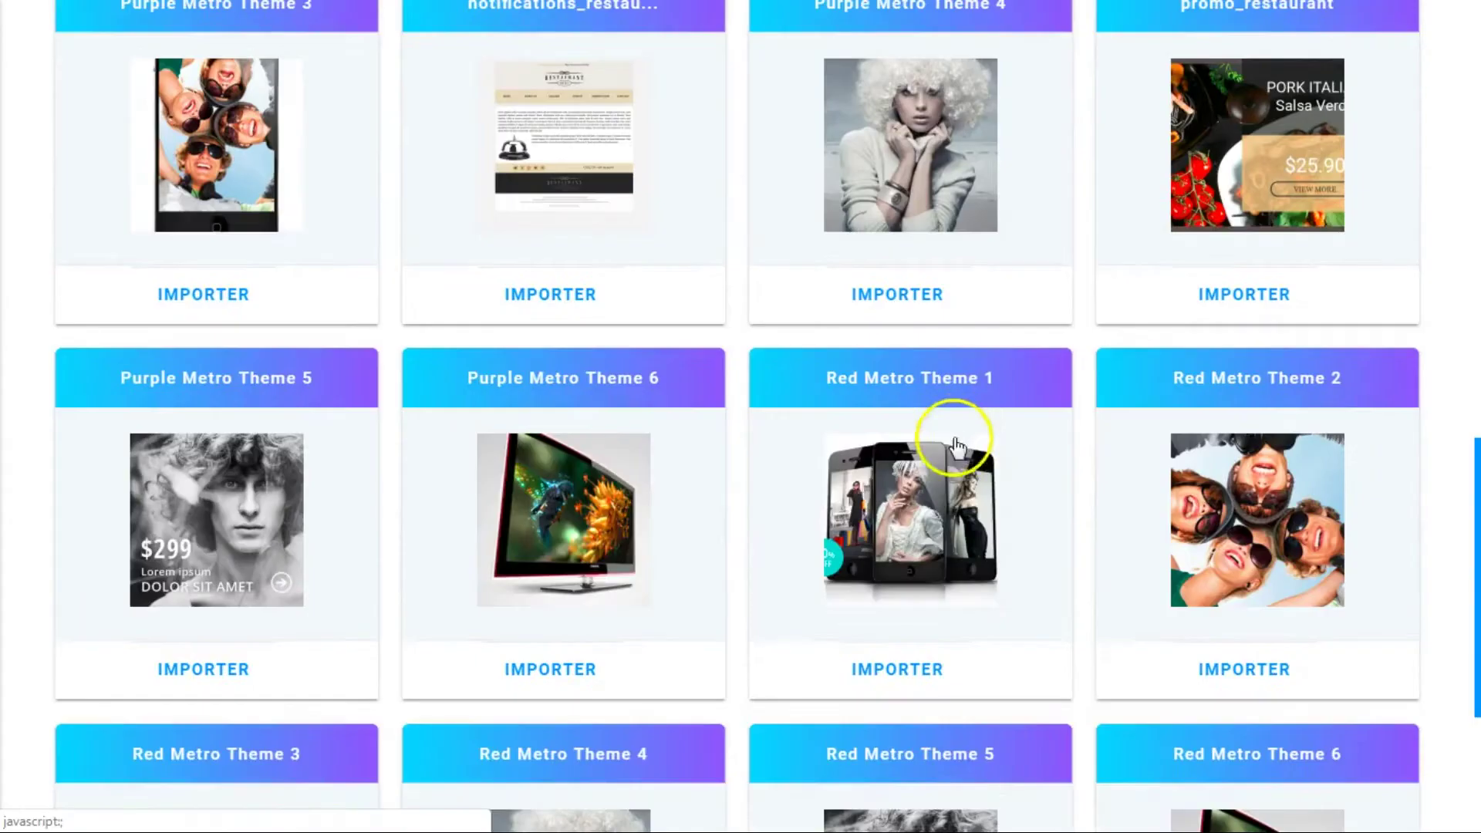
Import the restaurant notifications template (notifications_restau...) from page 3 of the gallery.
{"action": "left_click", "coordinate": [552, 294]}
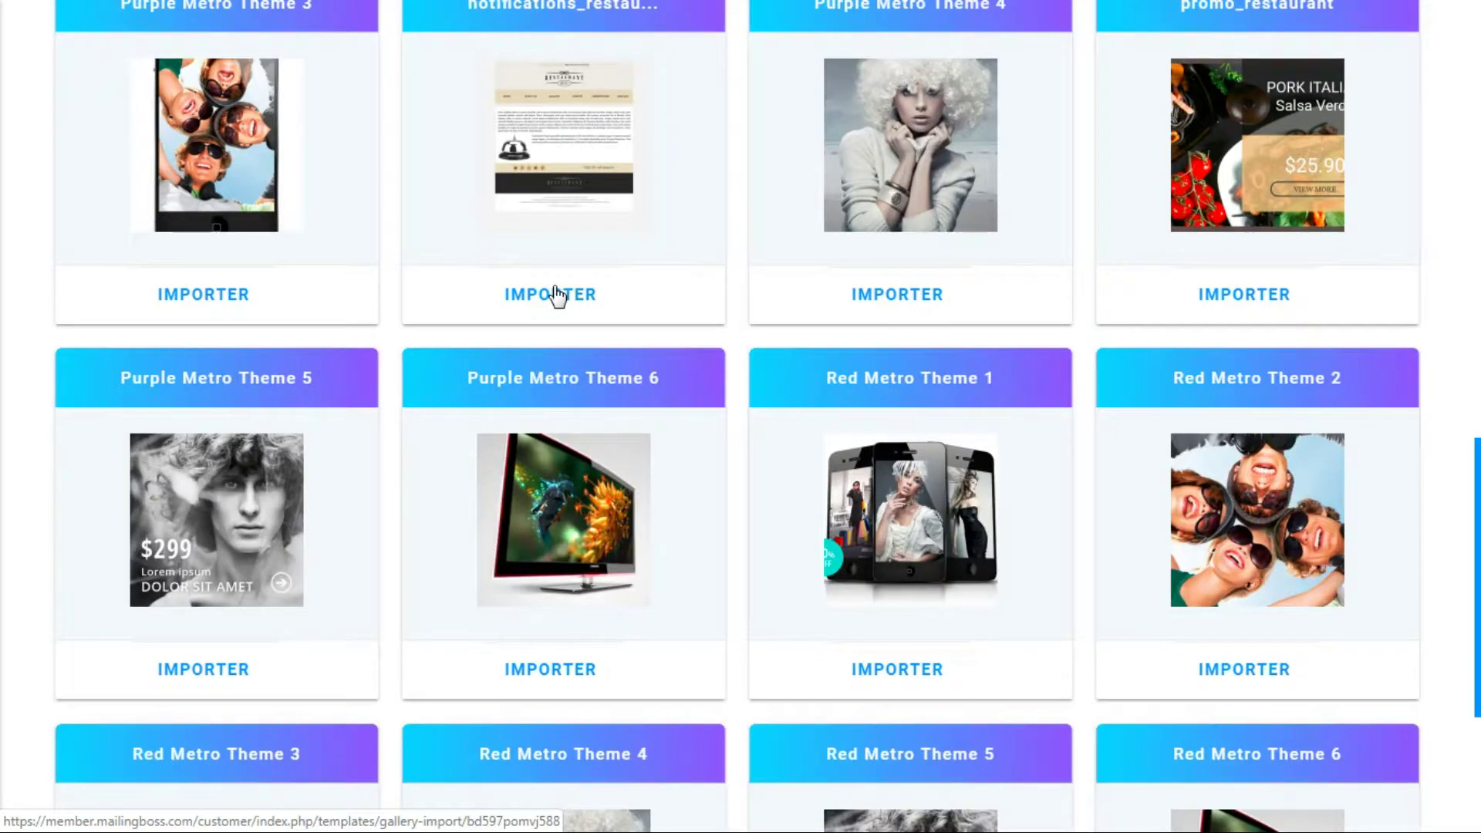
{"action": "left_click", "coordinate": [555, 293]}
{"action": "left_click", "coordinate": [546, 295]}
{"action": "scroll", "coordinate": [550, 305], "scroll_direction": "up", "scroll_amount": 15}
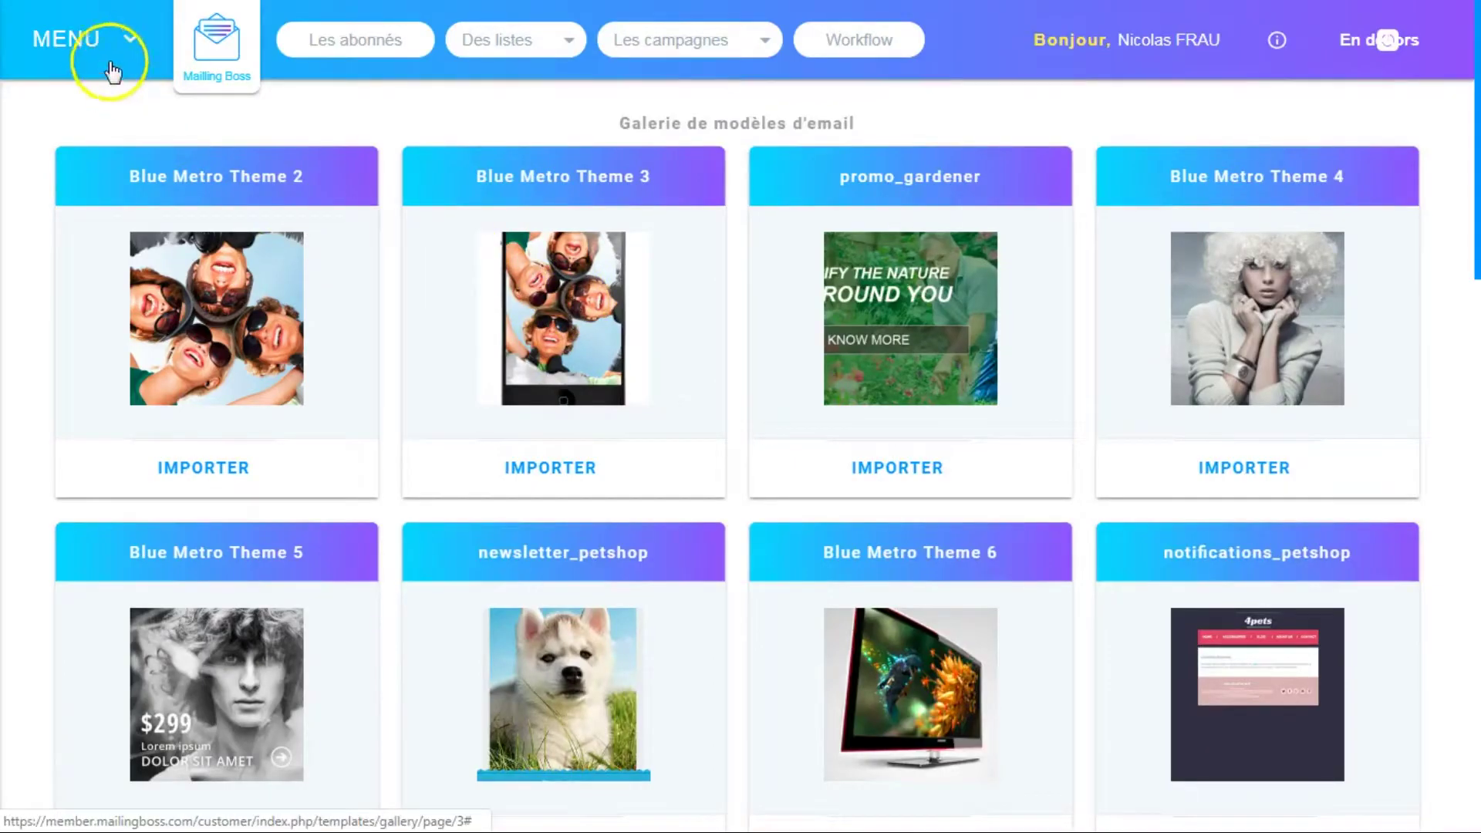
View the sending domains page (Domaines), then open the API keys page (Clés api).
{"action": "left_click", "coordinate": [111, 71]}
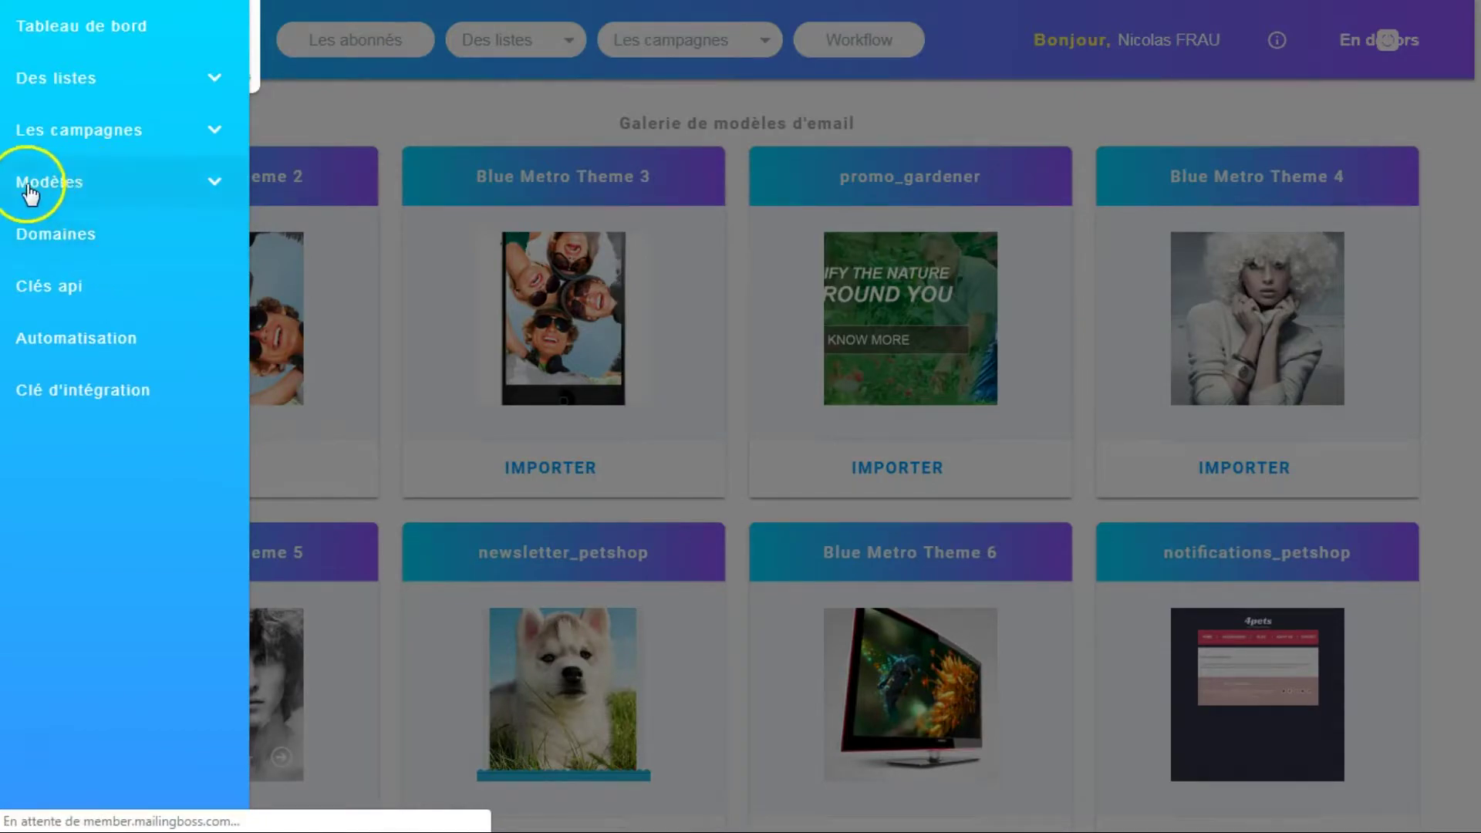
{"action": "left_click", "coordinate": [87, 234]}
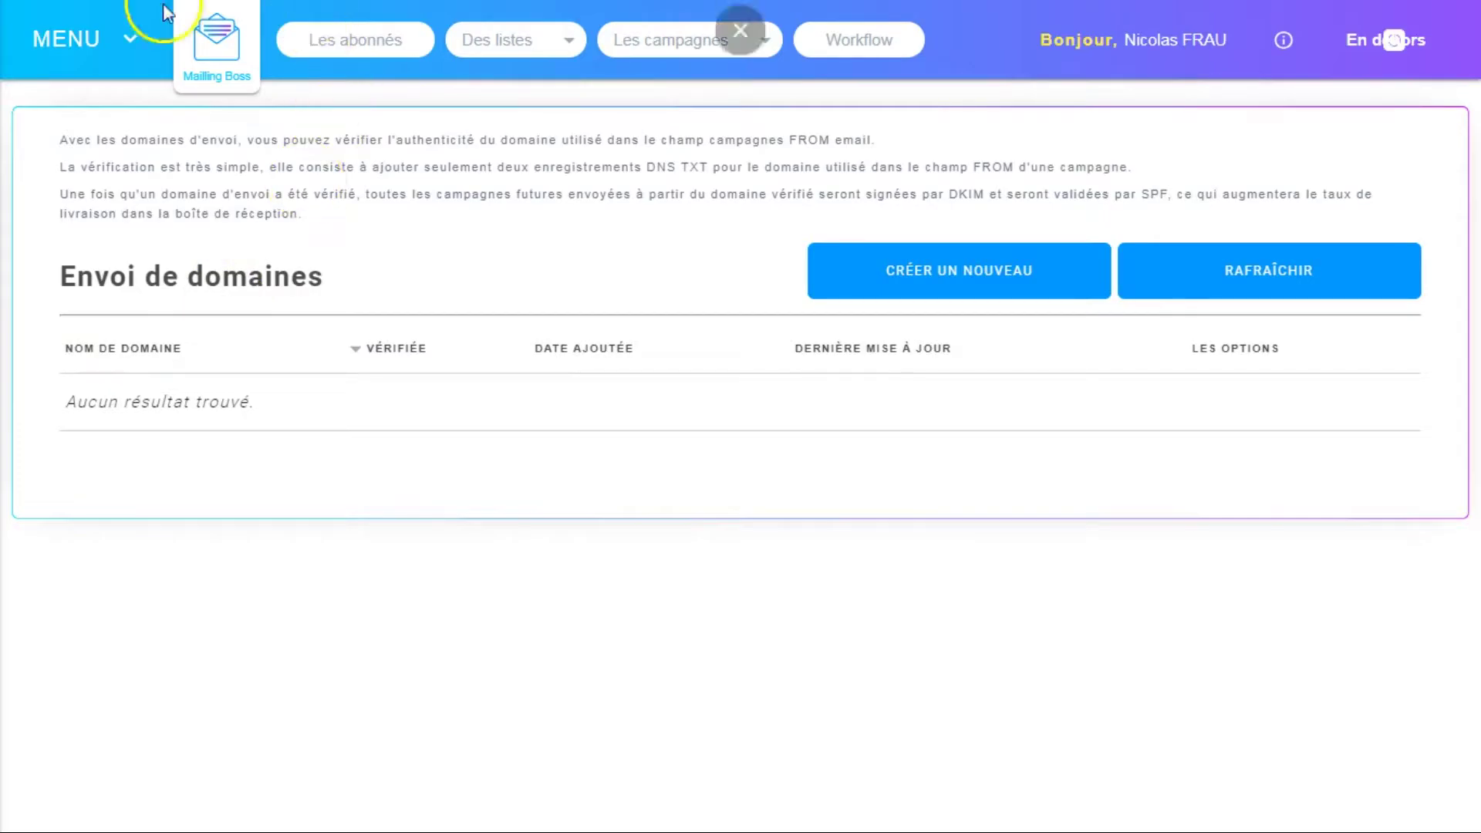
{"action": "left_click", "coordinate": [108, 40]}
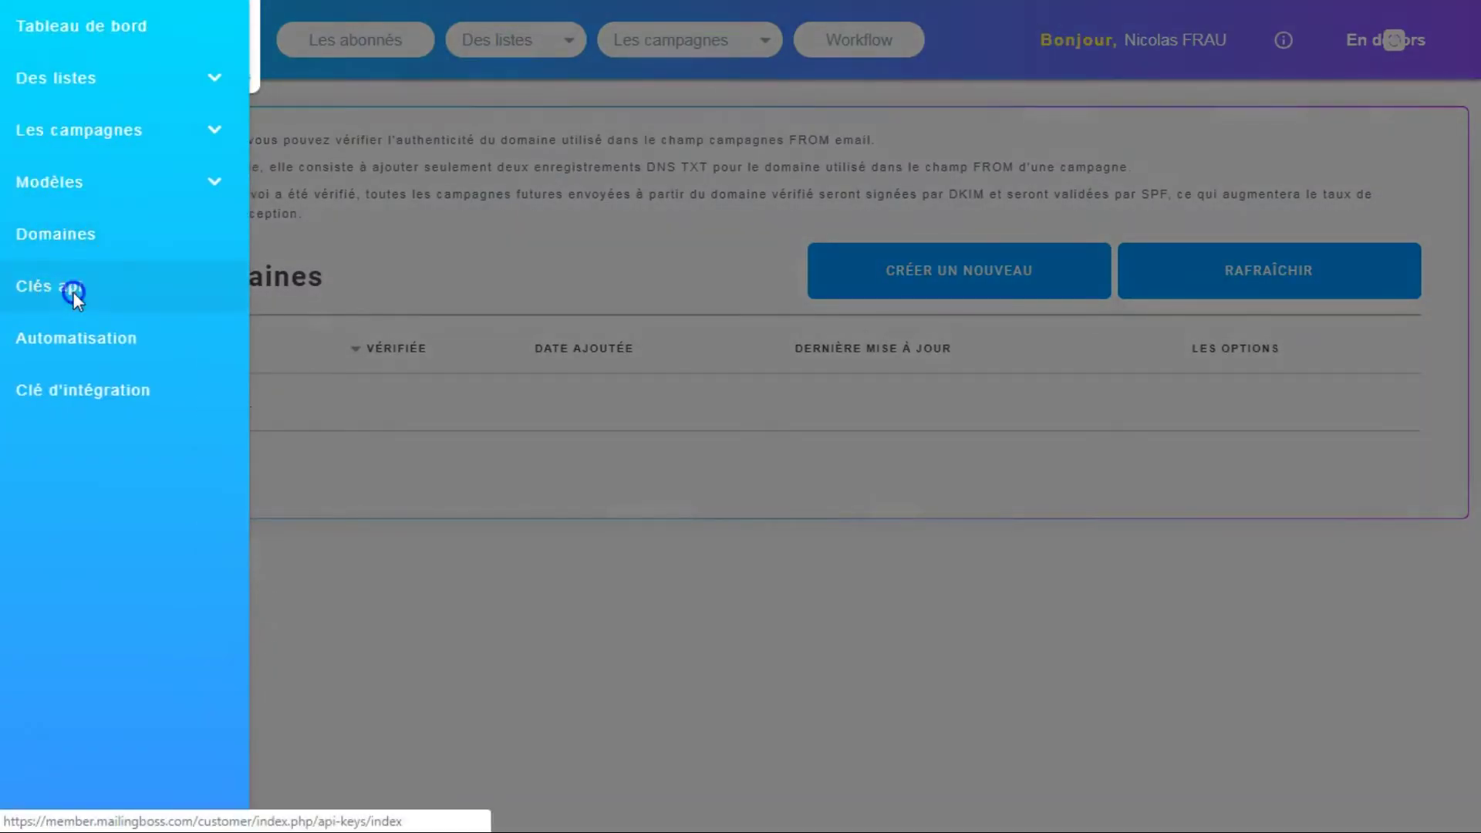
{"action": "left_click", "coordinate": [72, 290]}
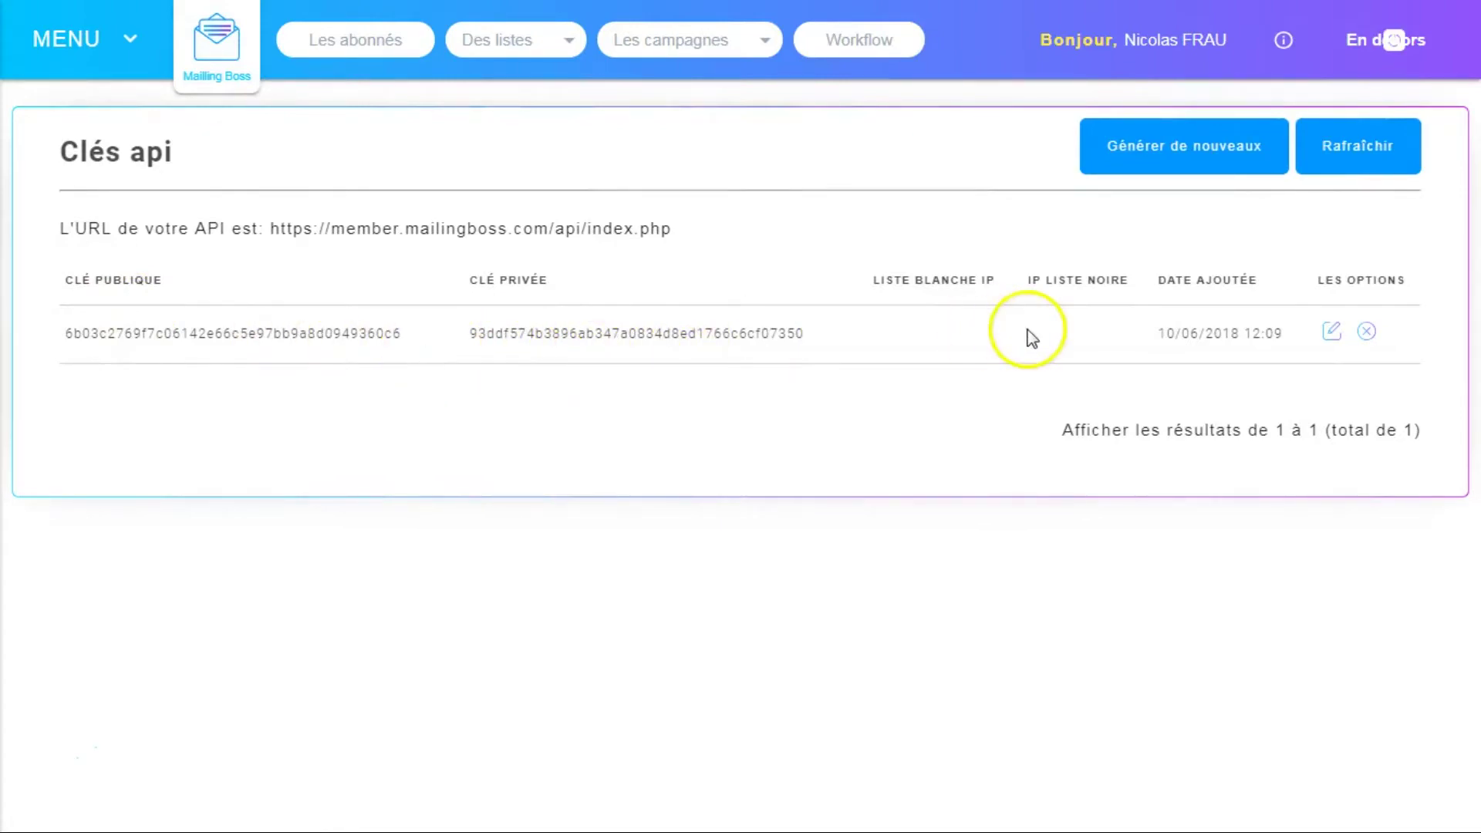
Open the Automatisation page, start adding a rule and examine its available triggers and actions.
{"action": "left_click", "coordinate": [130, 43]}
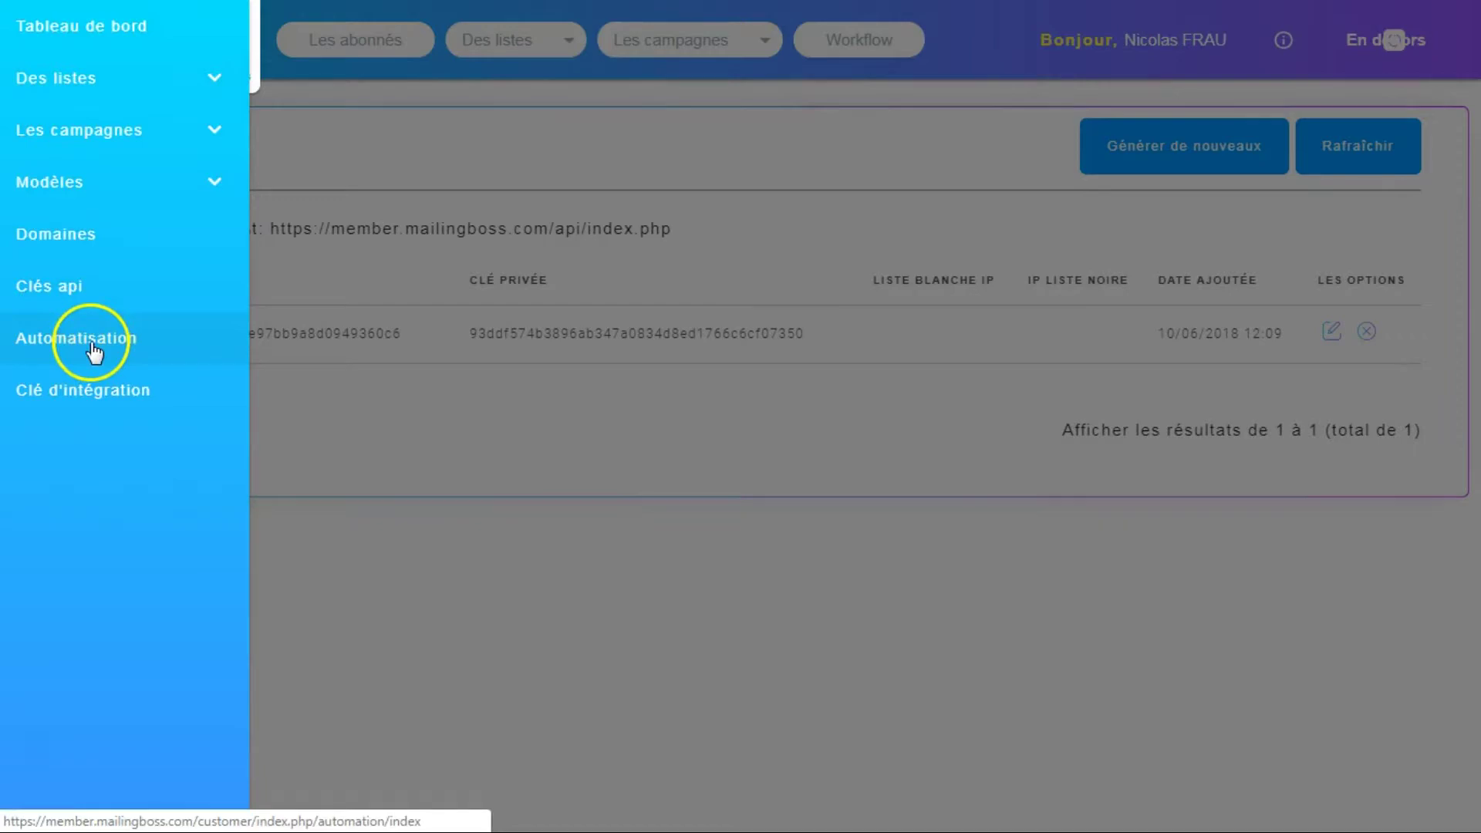
{"action": "left_click", "coordinate": [55, 340]}
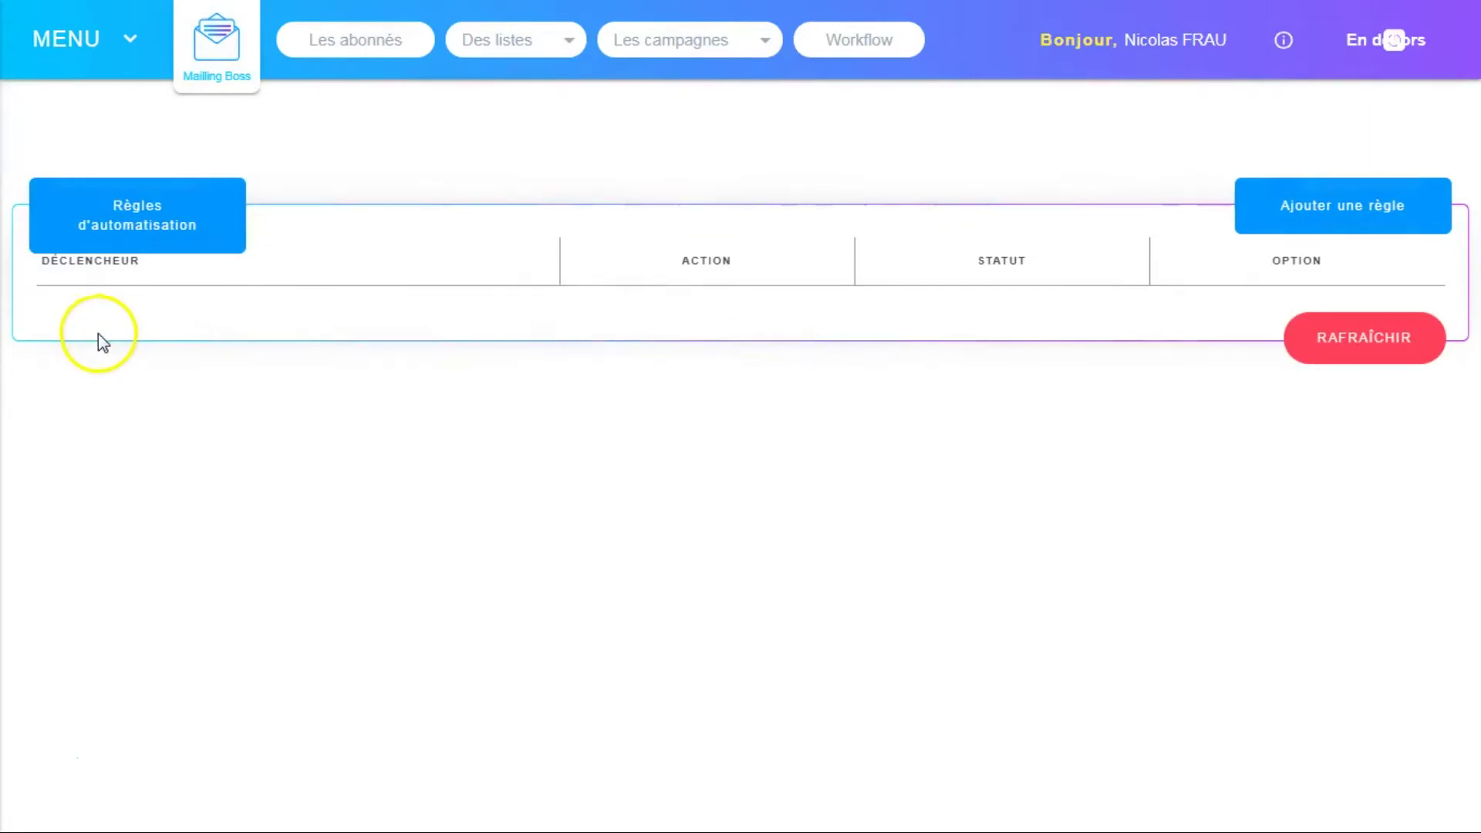
{"action": "left_click", "coordinate": [1361, 214]}
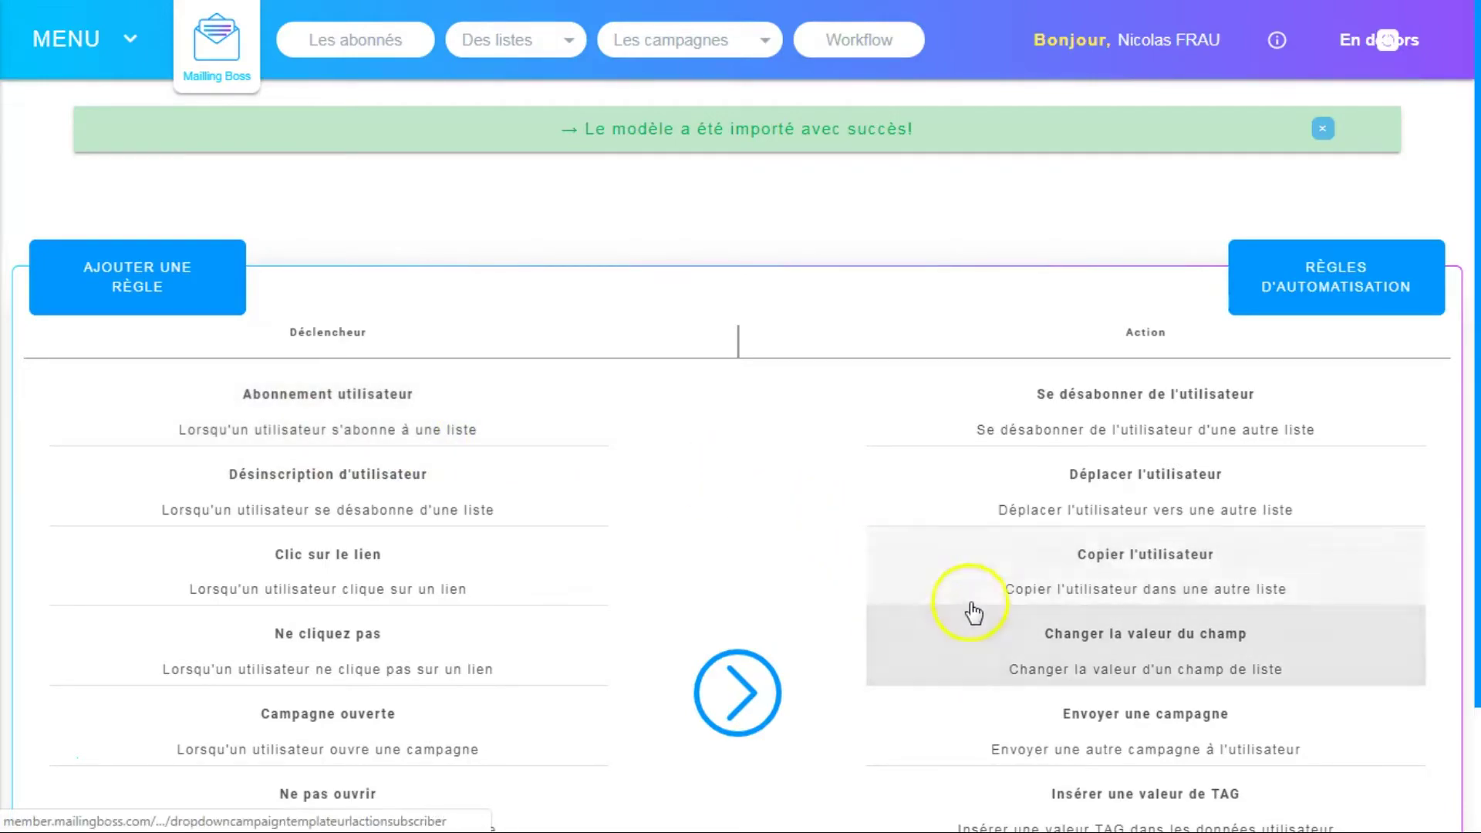
{"action": "scroll", "coordinate": [1067, 660], "scroll_direction": "down", "scroll_amount": 2}
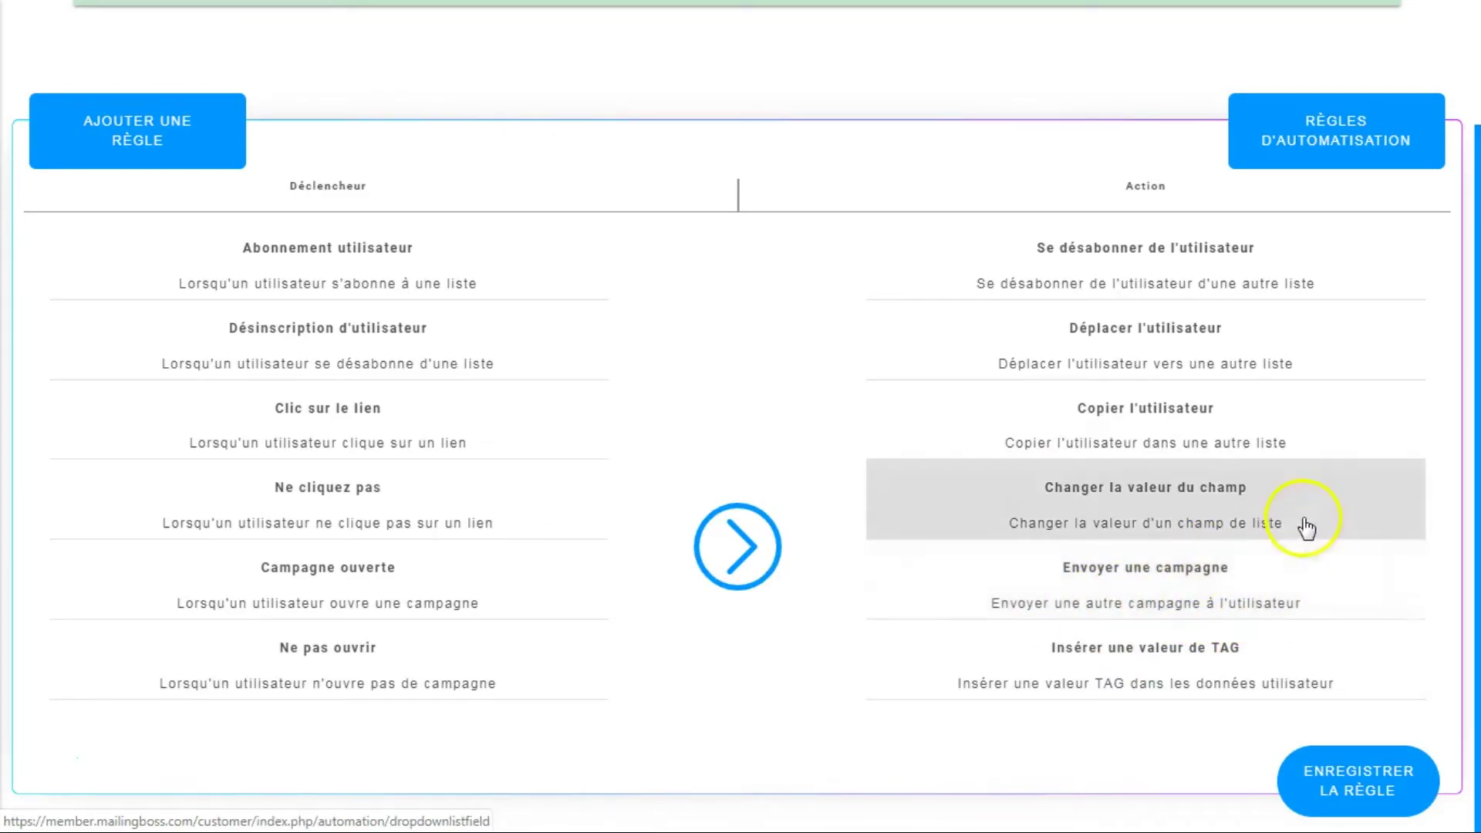
{"action": "left_click", "coordinate": [1355, 790]}
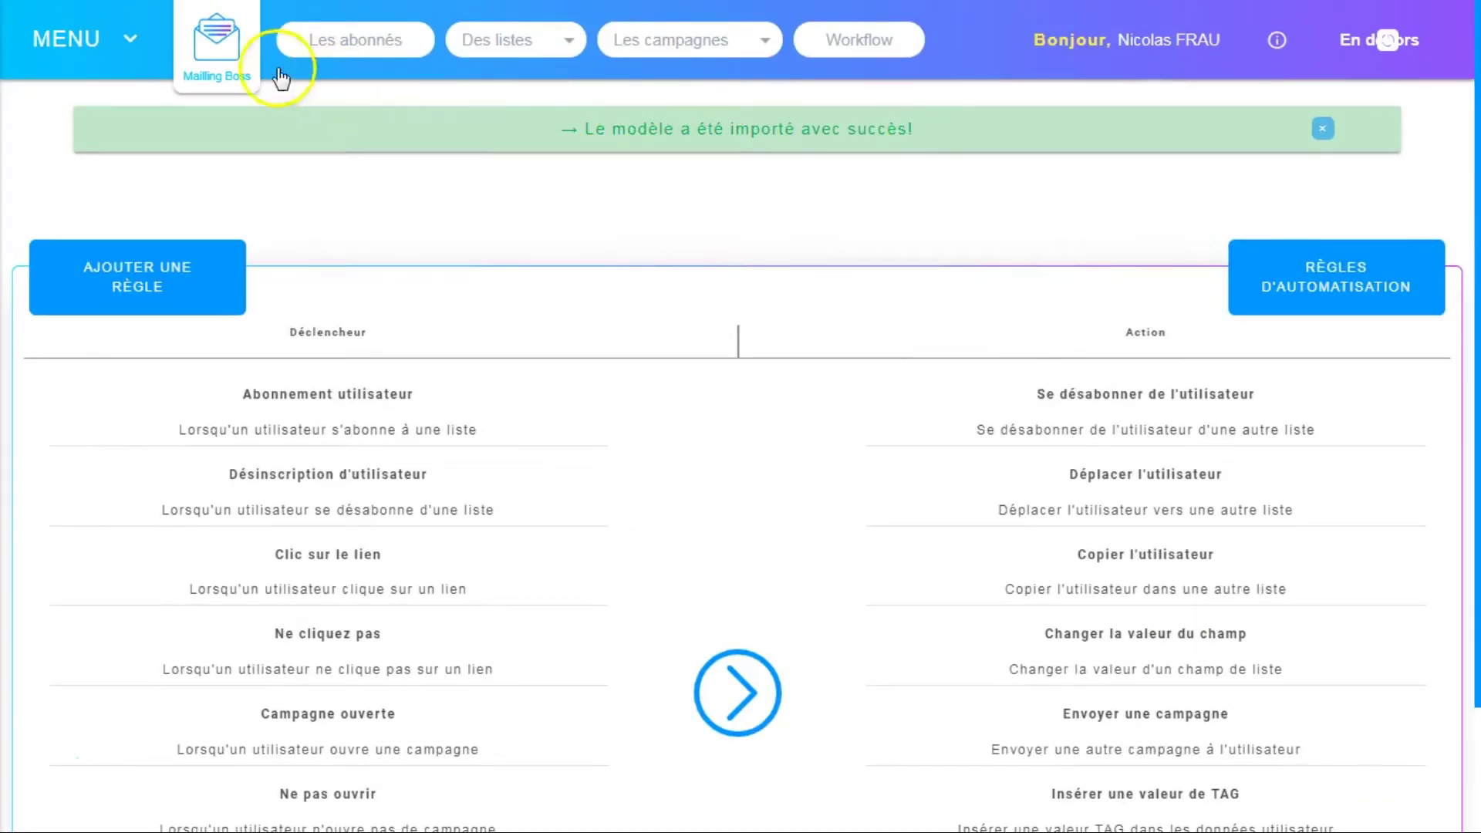
View the integration key and tracking rules page (Clé d'intégration), then return to the MailingBoss home page.
{"action": "left_click", "coordinate": [66, 18]}
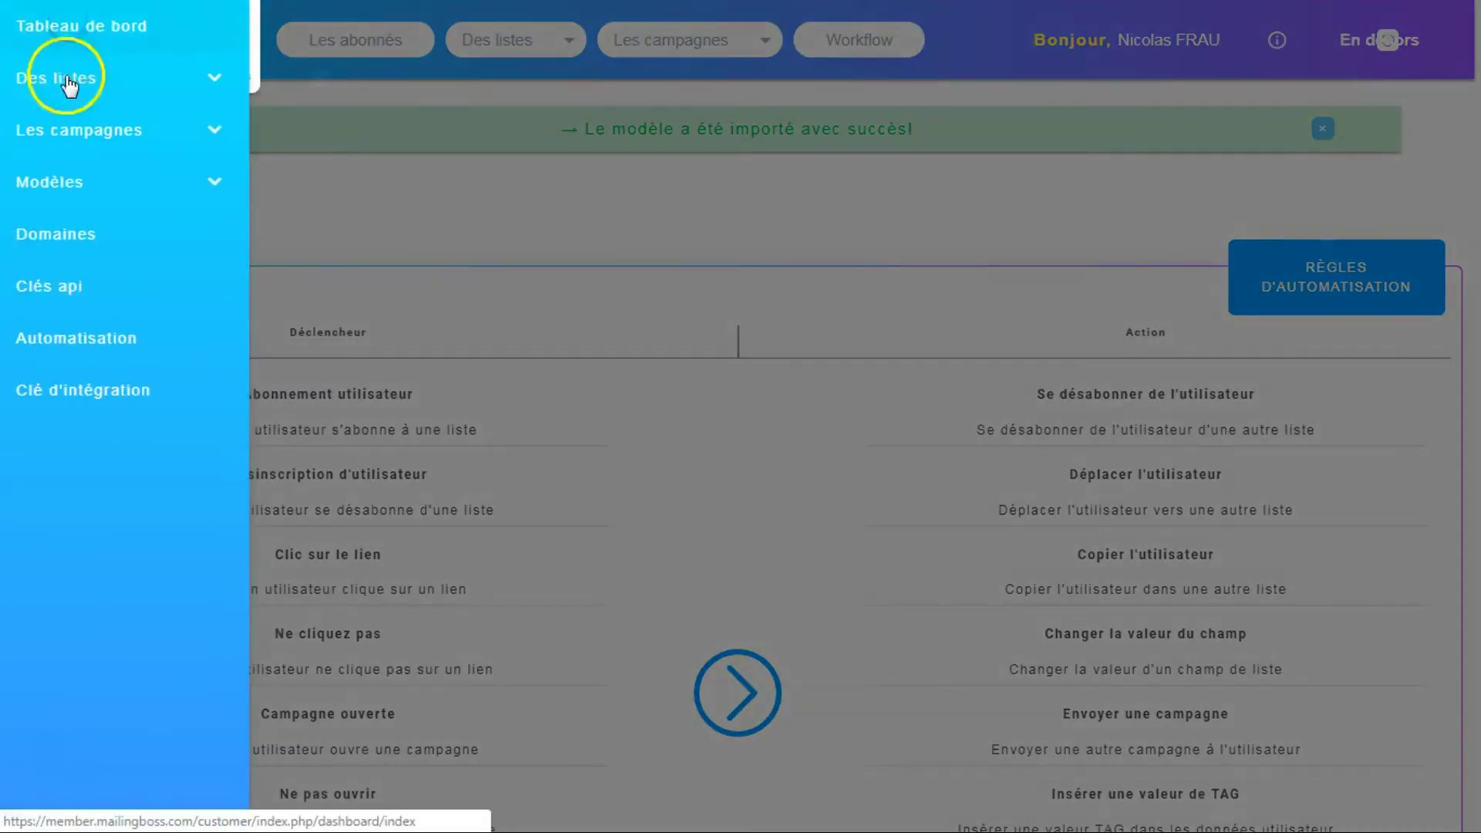
{"action": "left_click", "coordinate": [85, 391]}
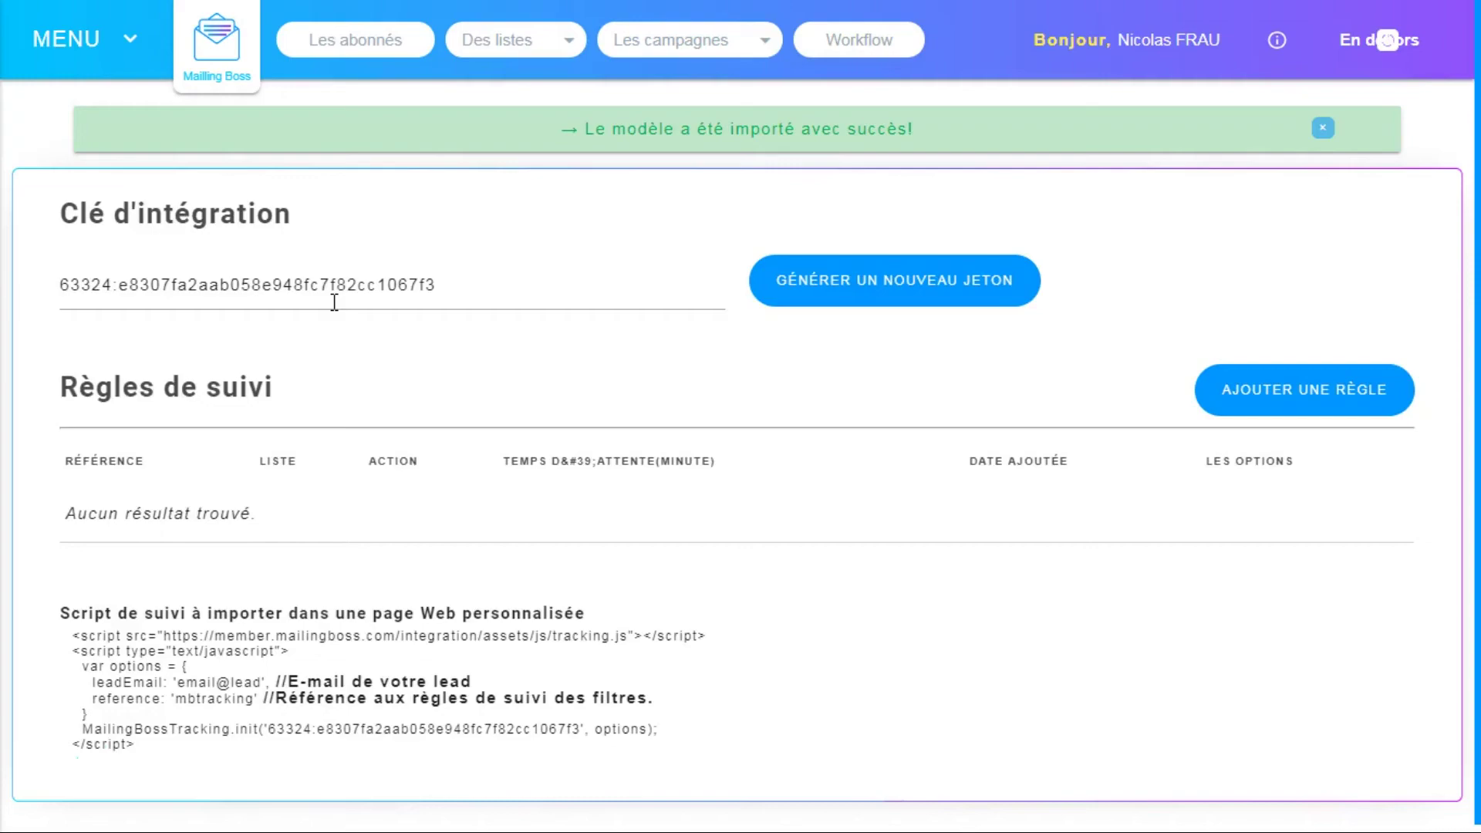
{"action": "left_click", "coordinate": [224, 48]}
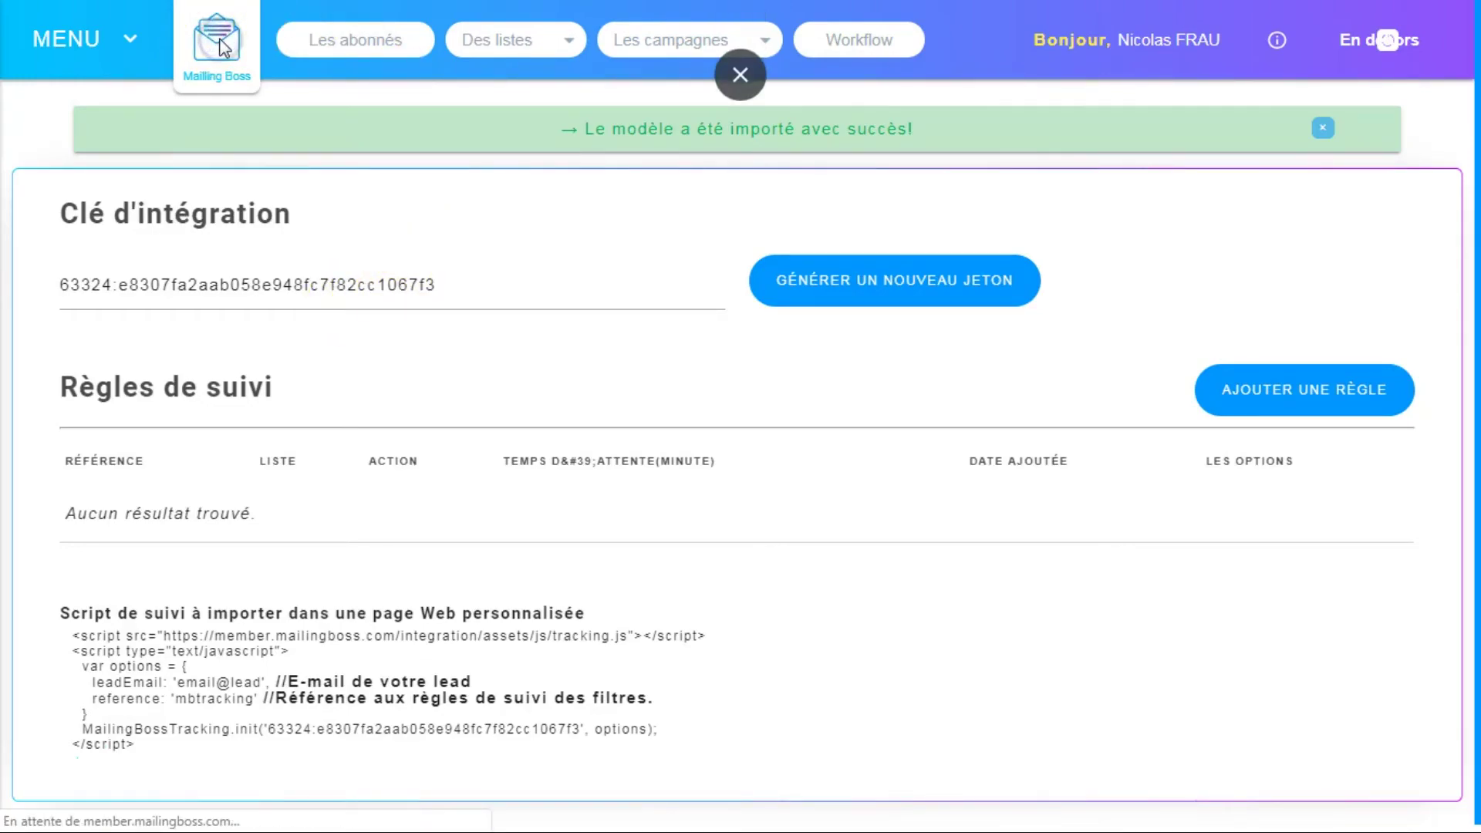